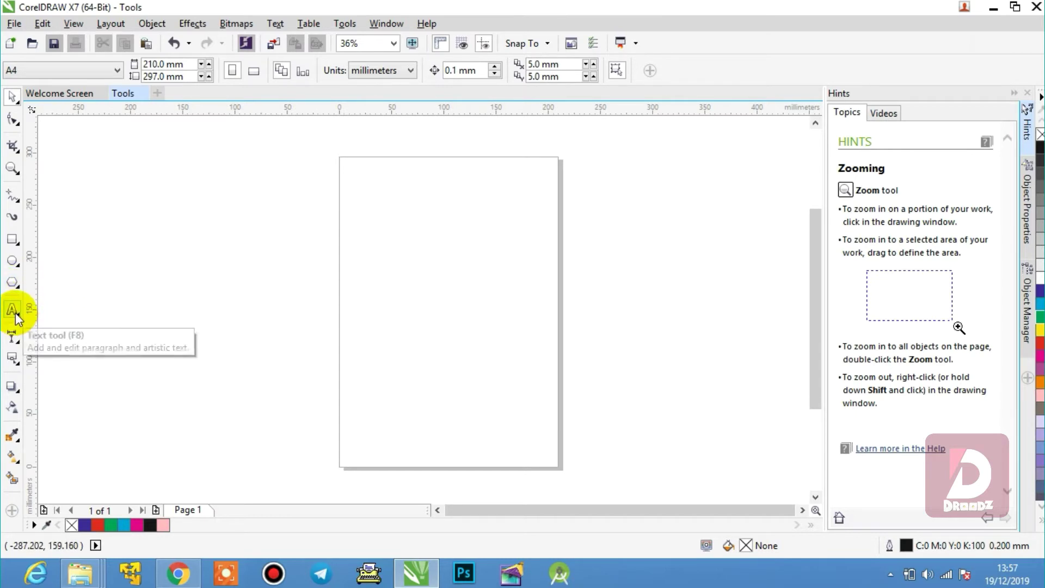
# - Choose the Parallel Dimension tool and look over the other dimension tools available
pyautogui.click(17, 342)
pyautogui.click(70, 336)
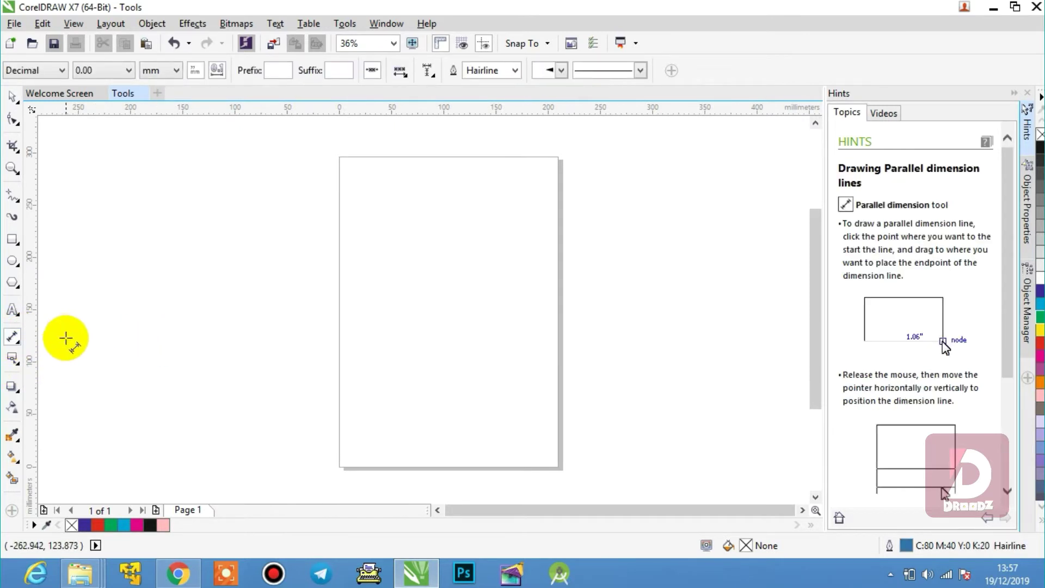
pyautogui.click(17, 349)
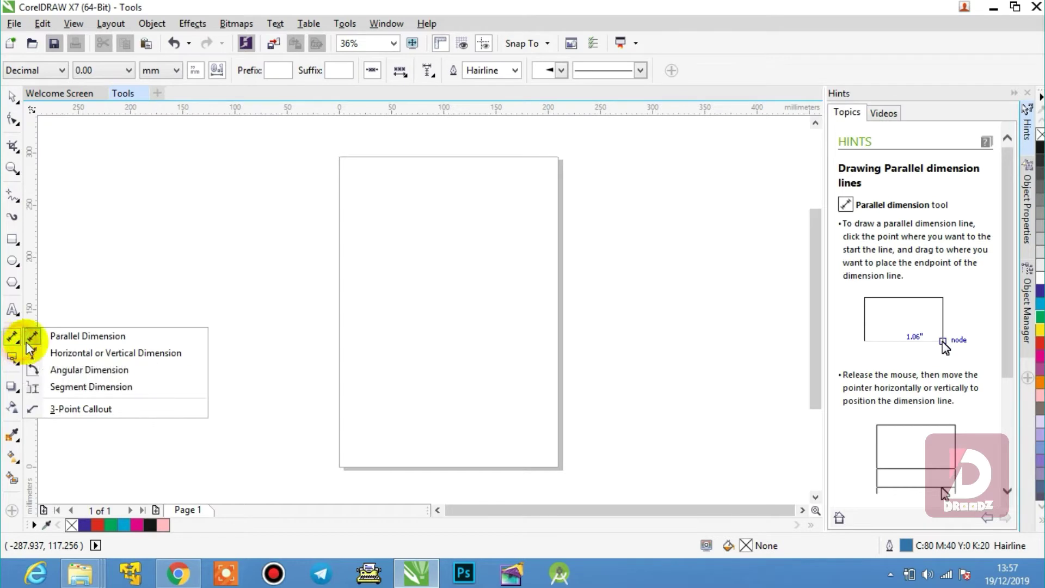
pyautogui.click(149, 270)
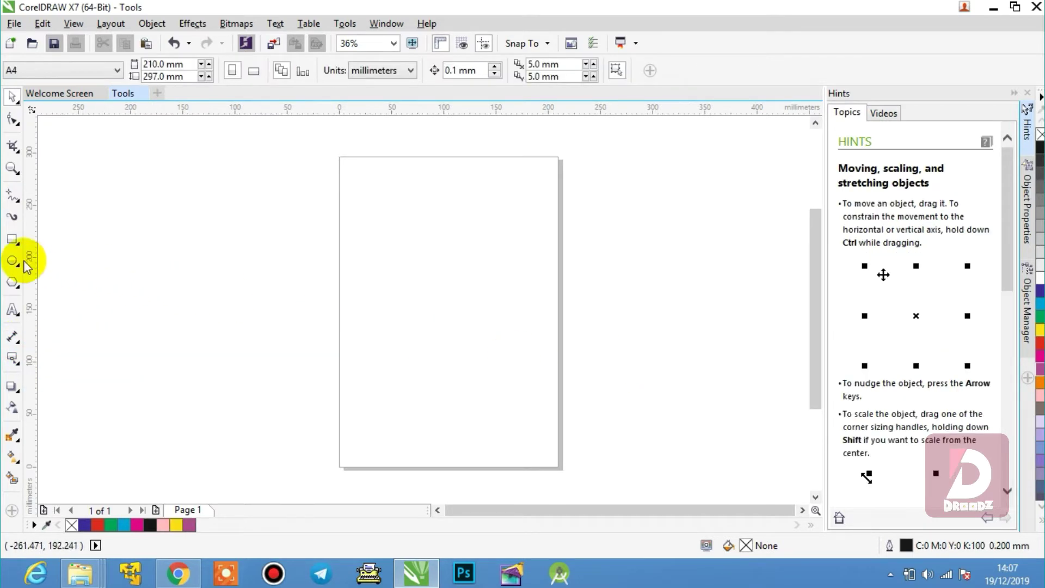
# - Draw a tall, narrow rectangle in the left part of the page and fill it green
pyautogui.click(12, 242)
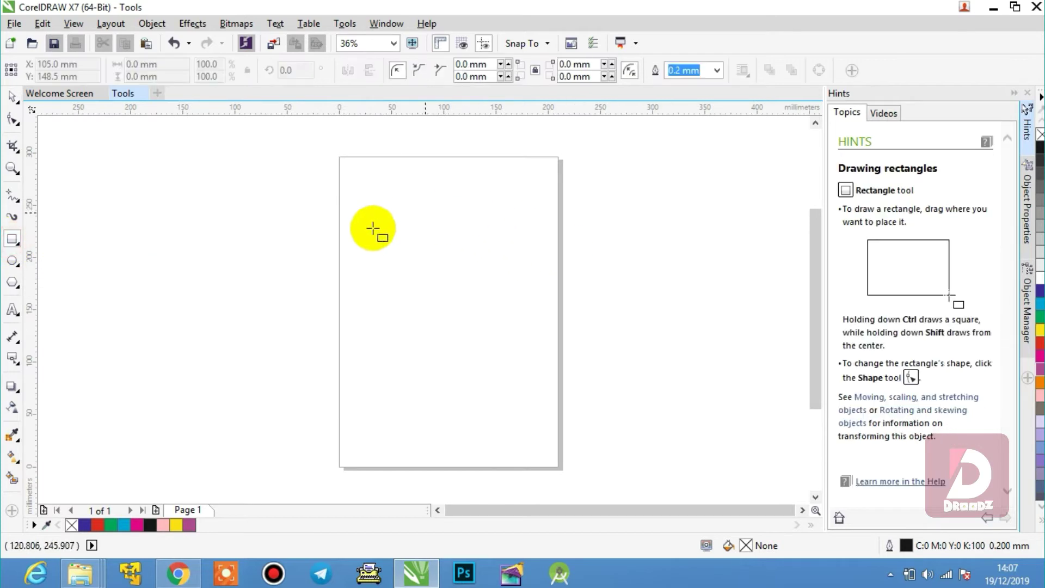
pyautogui.moveTo(362, 212); pyautogui.dragTo(412, 376)
pyautogui.click(1040, 319)
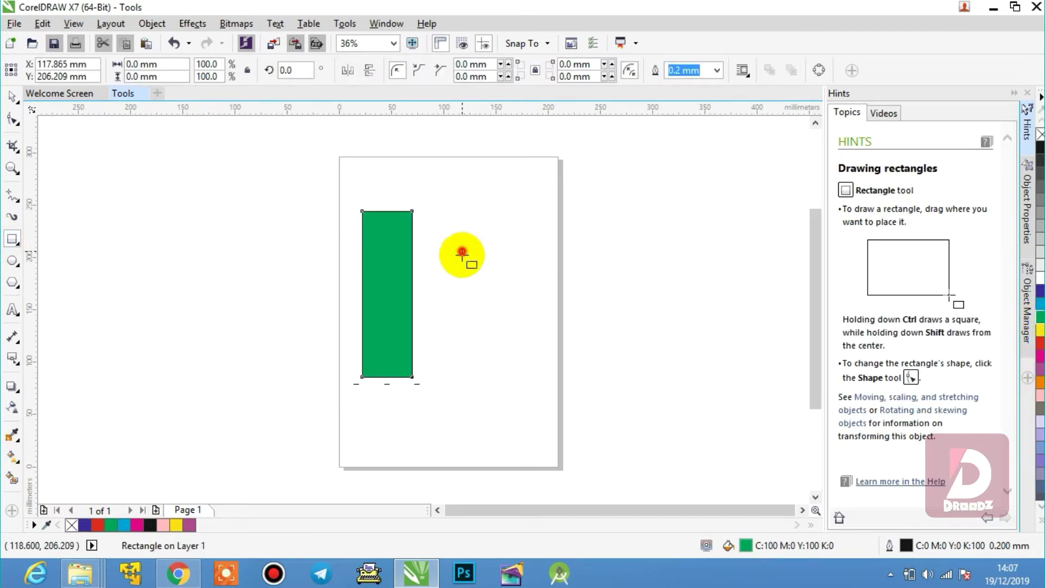
# - Draw a rectangle about 109 × 135 mm to the right of the green one, overlapping the page edge, and fill it red
pyautogui.moveTo(462, 251); pyautogui.dragTo(576, 392)
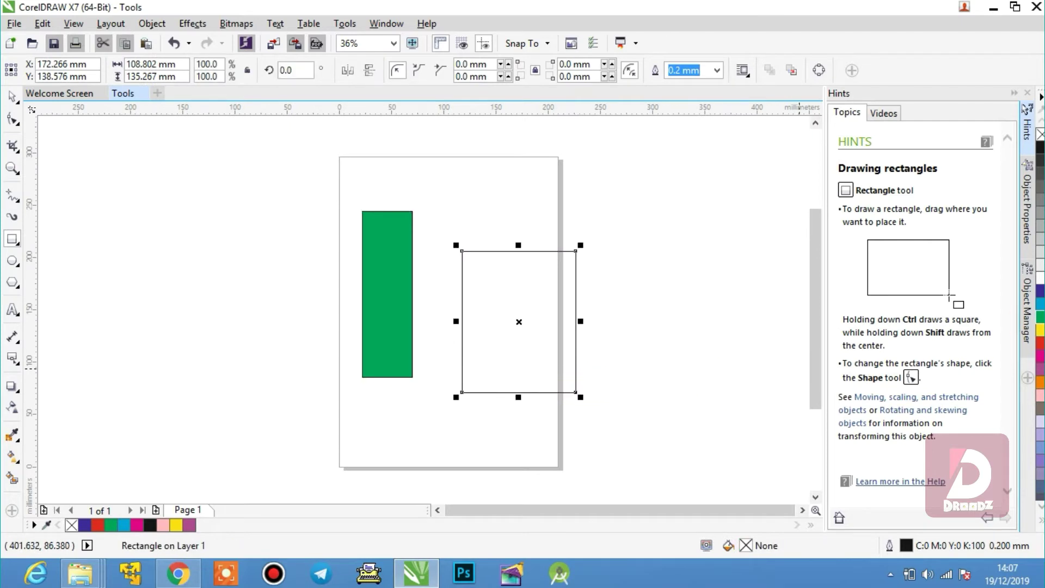
pyautogui.click(1040, 351)
pyautogui.click(12, 97)
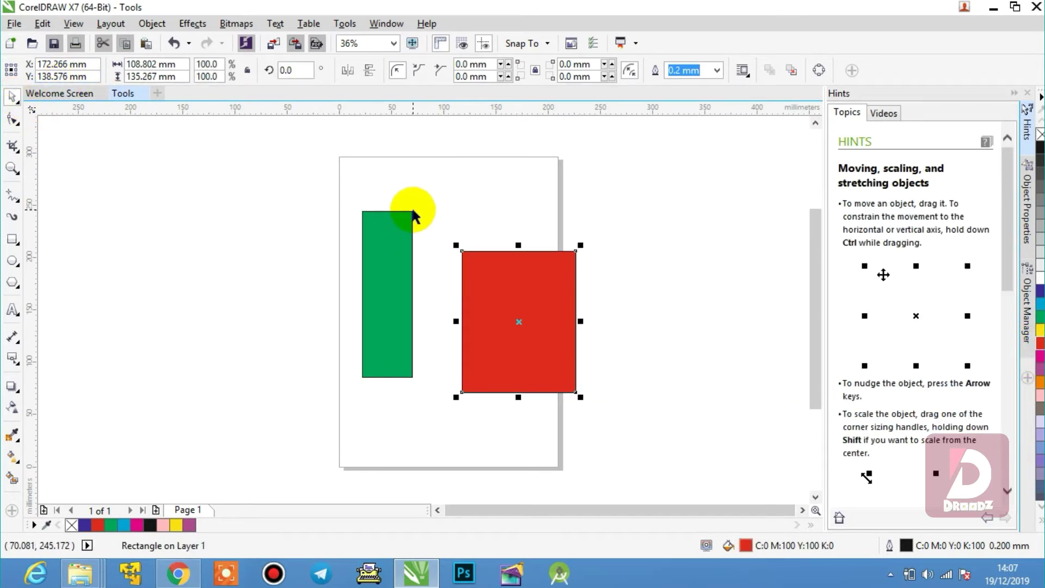
pyautogui.click(499, 274)
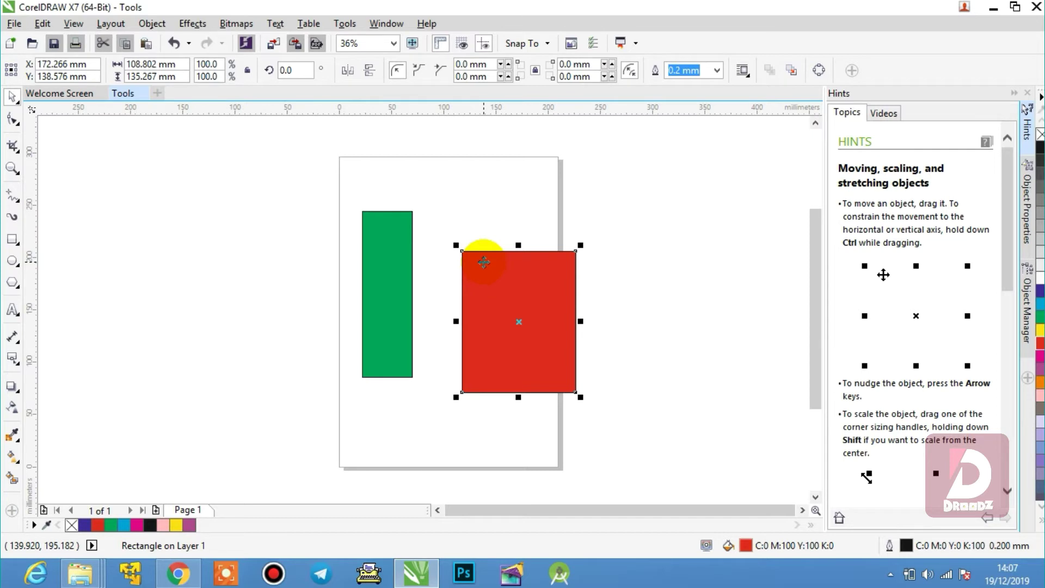
# - Add a parallel dimension from the green rectangle's top-right corner to the red rectangle's top-right corner, placed above both shapes
pyautogui.click(13, 338)
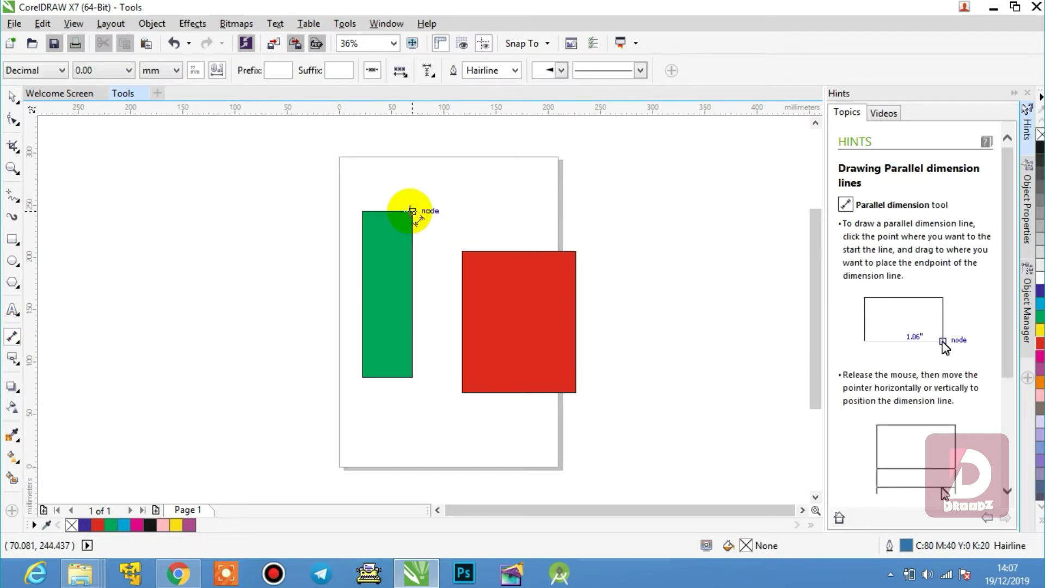
pyautogui.moveTo(412, 211); pyautogui.dragTo(584, 250)
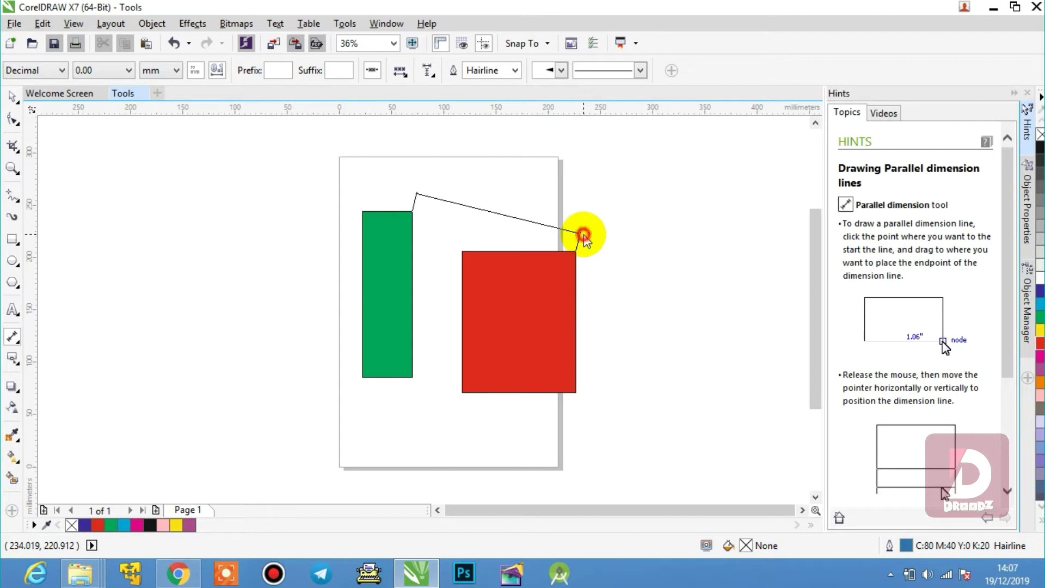
pyautogui.click(584, 234)
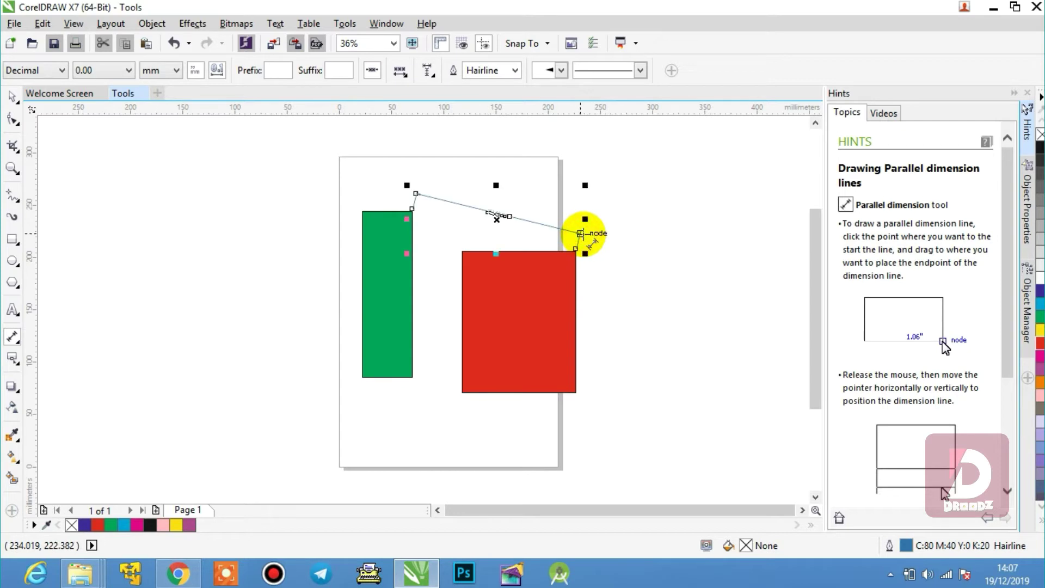
pyautogui.click(12, 98)
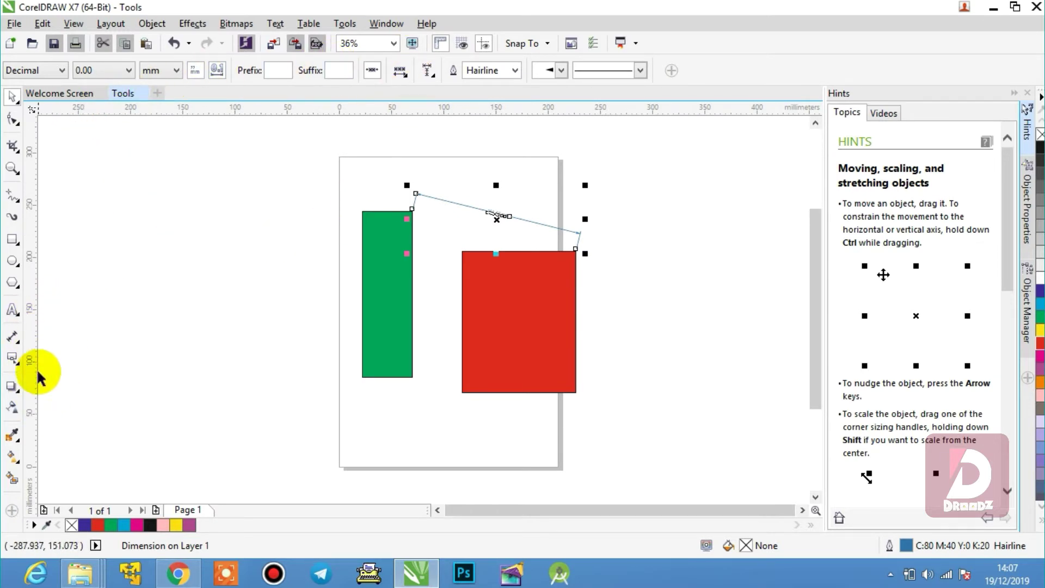
# - Inspect the parallel dimension's text up close, and delete the dimension
pyautogui.click(12, 168)
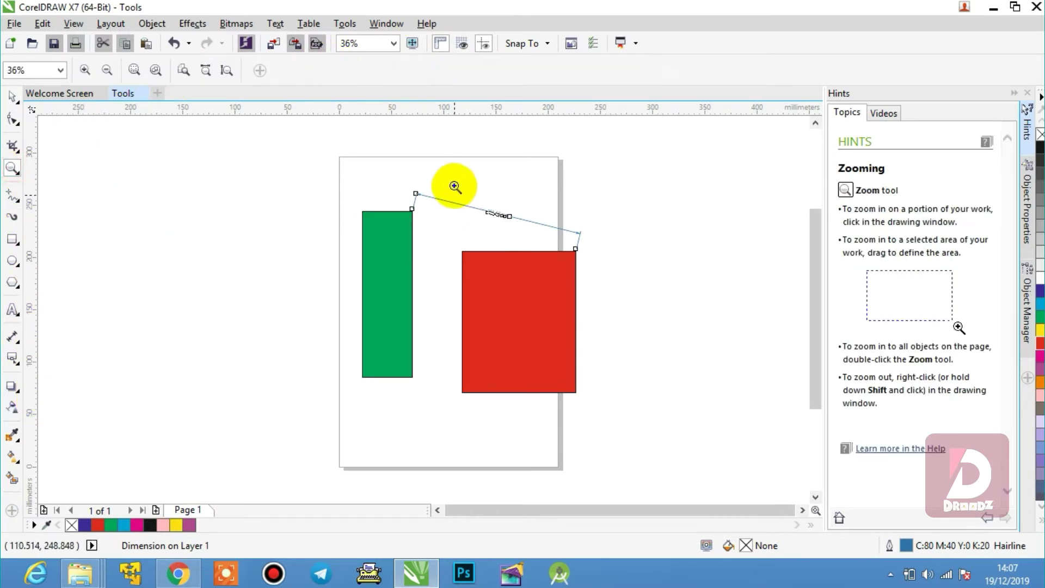
pyautogui.moveTo(467, 182); pyautogui.dragTo(539, 235)
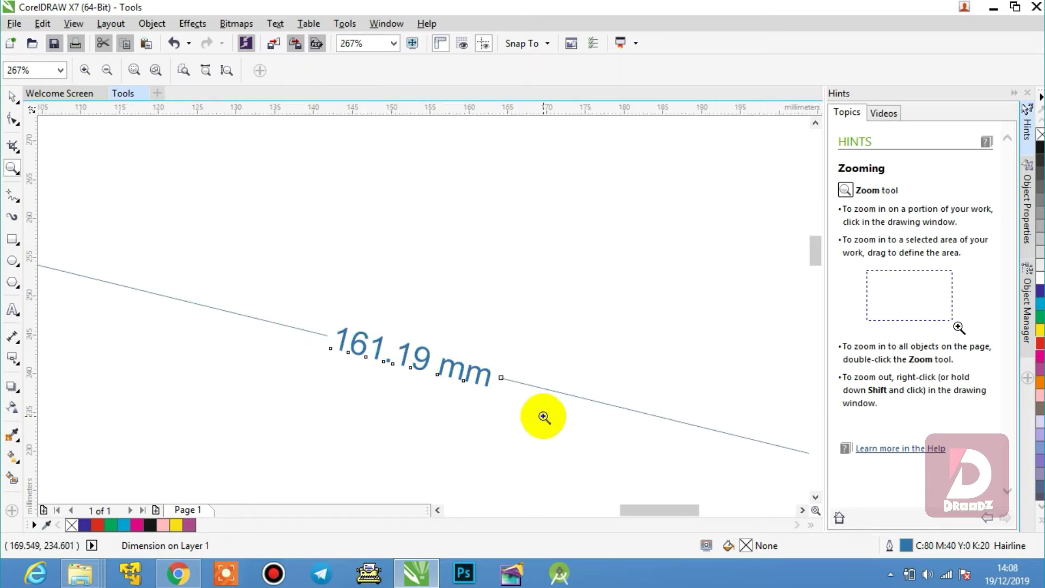
pyautogui.click(106, 70)
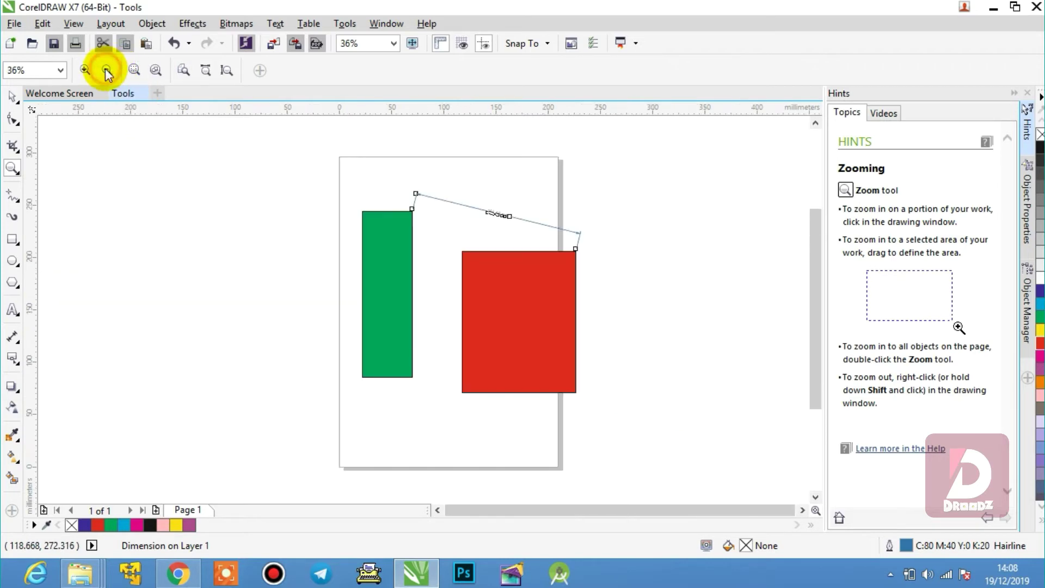
pyautogui.click(12, 97)
pyautogui.press('Delete')
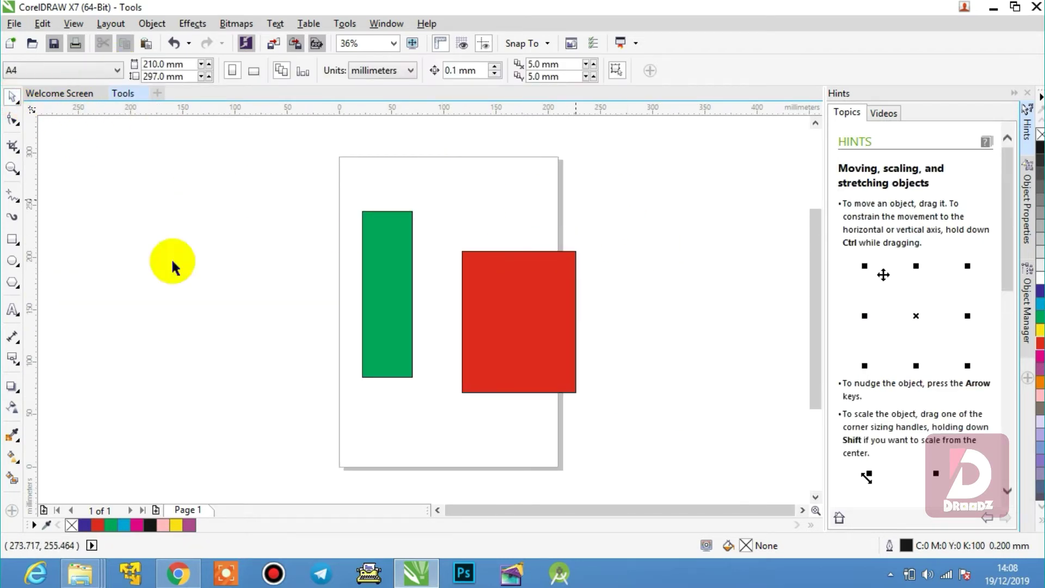
# - Add a parallel dimension from the green rectangle's top-right corner to the red rectangle's bottom-right corner, offset to the upper right
pyautogui.click(13, 336)
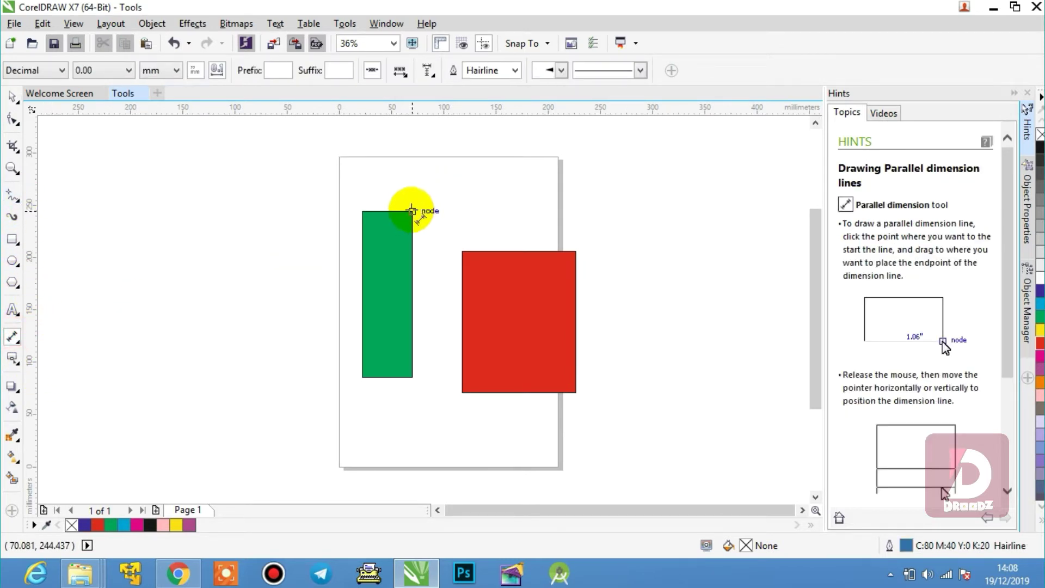
pyautogui.moveTo(412, 211); pyautogui.dragTo(461, 393)
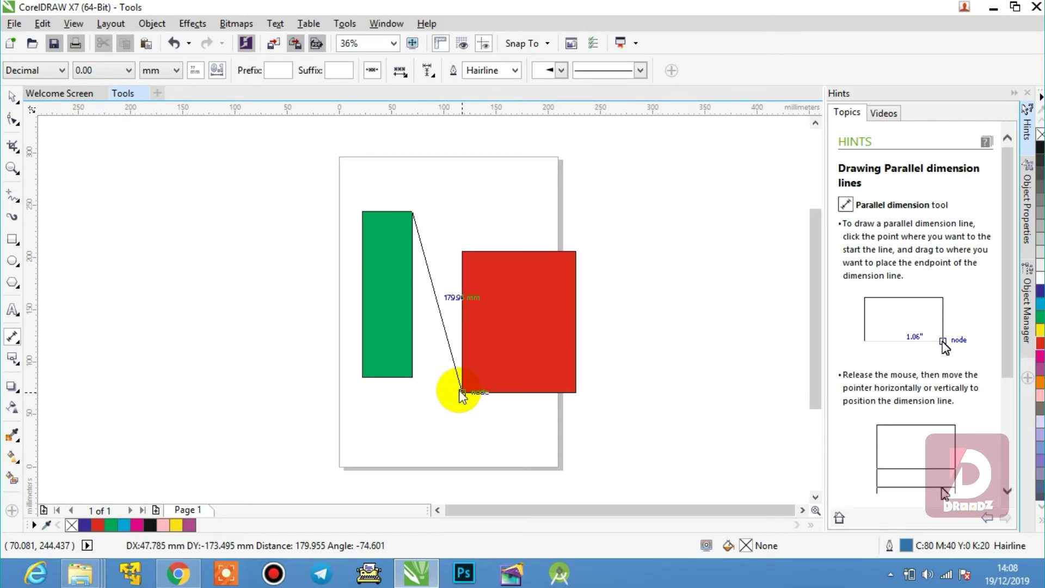
pyautogui.moveTo(461, 393); pyautogui.dragTo(576, 393)
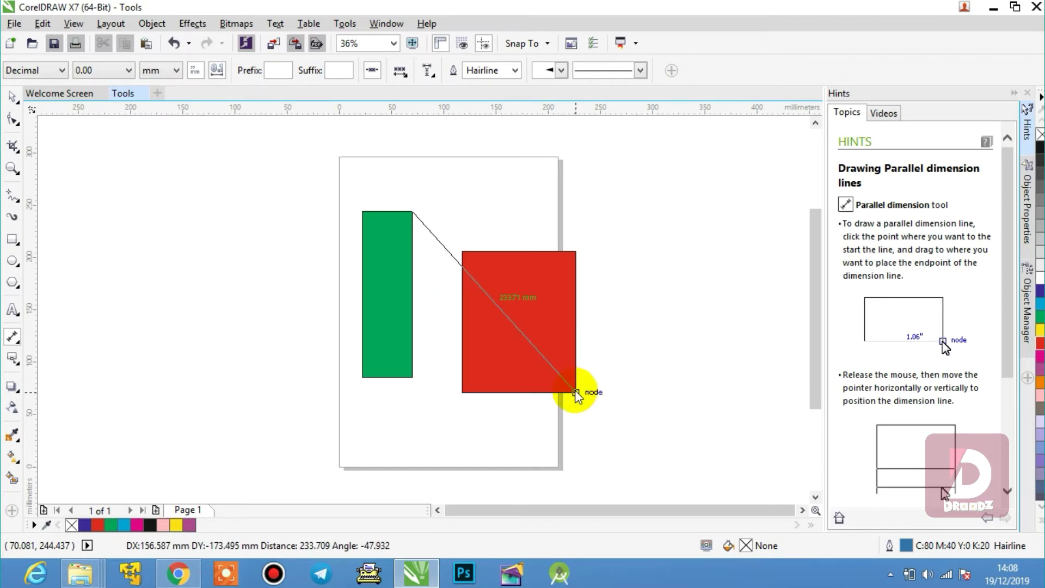
pyautogui.moveTo(576, 393); pyautogui.dragTo(577, 391)
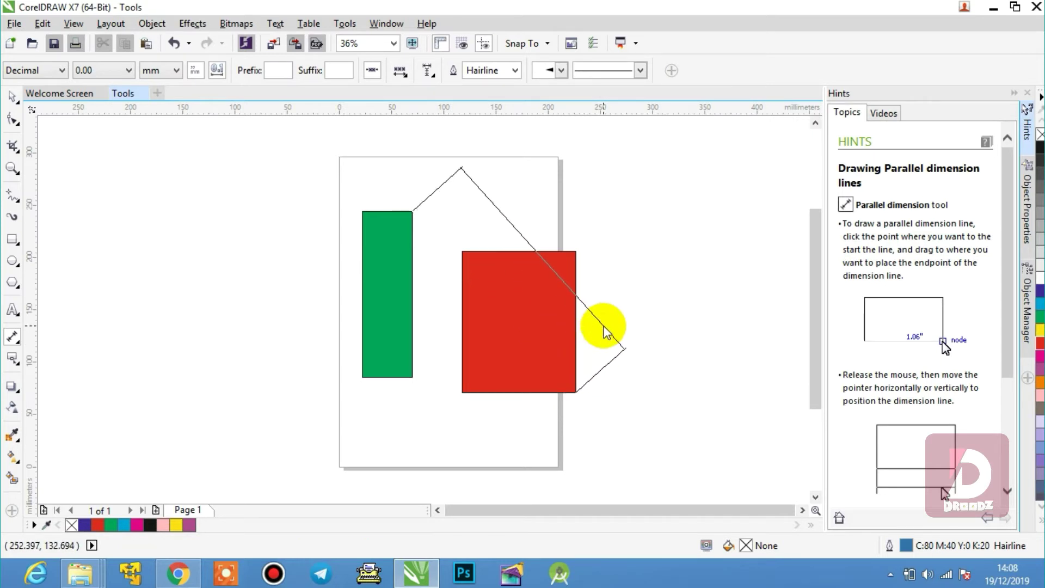
pyautogui.click(602, 324)
# - Clear the diagonal dimension and both rectangles from the page
pyautogui.click(12, 97)
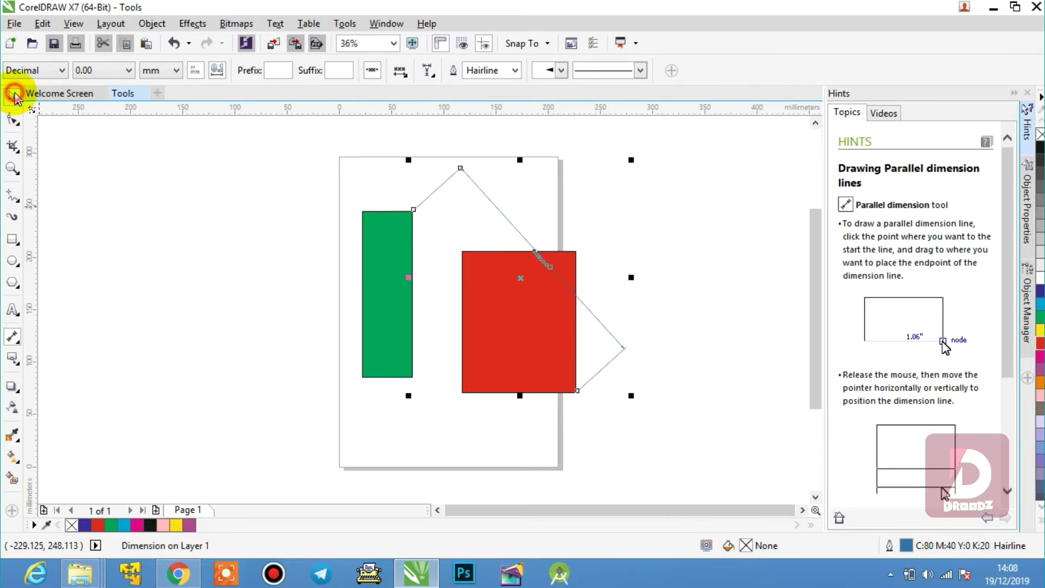
pyautogui.press('Delete')
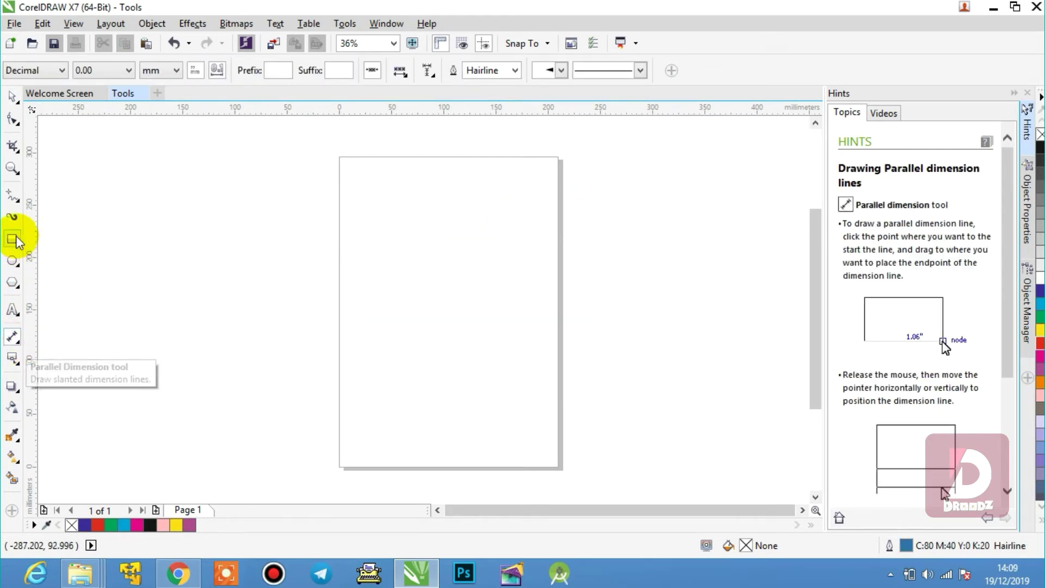
# - Draw two cyan-filled rectangles side by side, about 91 × 92 mm on the left and about 101 × 144 mm on the right
pyautogui.click(12, 239)
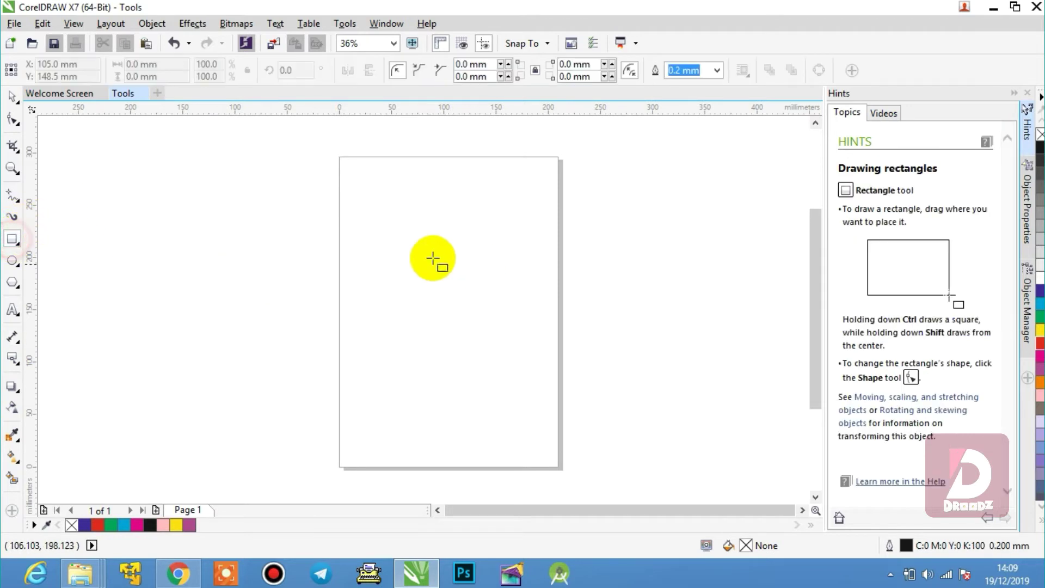
pyautogui.moveTo(361, 240)
pyautogui.mouseDown()
pyautogui.moveTo(392, 299)
pyautogui.moveTo(456, 336)
pyautogui.mouseUp()
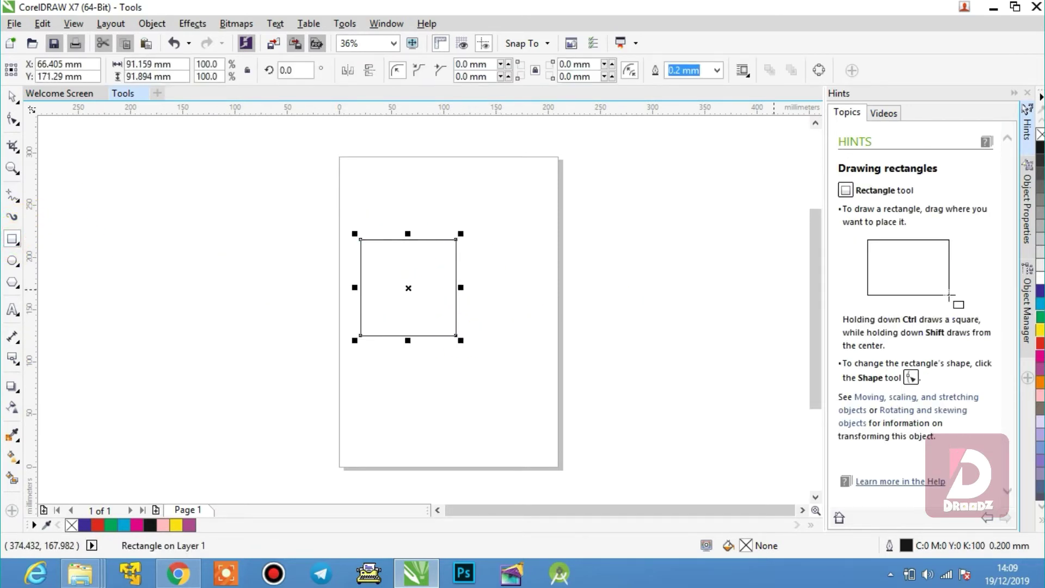
pyautogui.click(1039, 302)
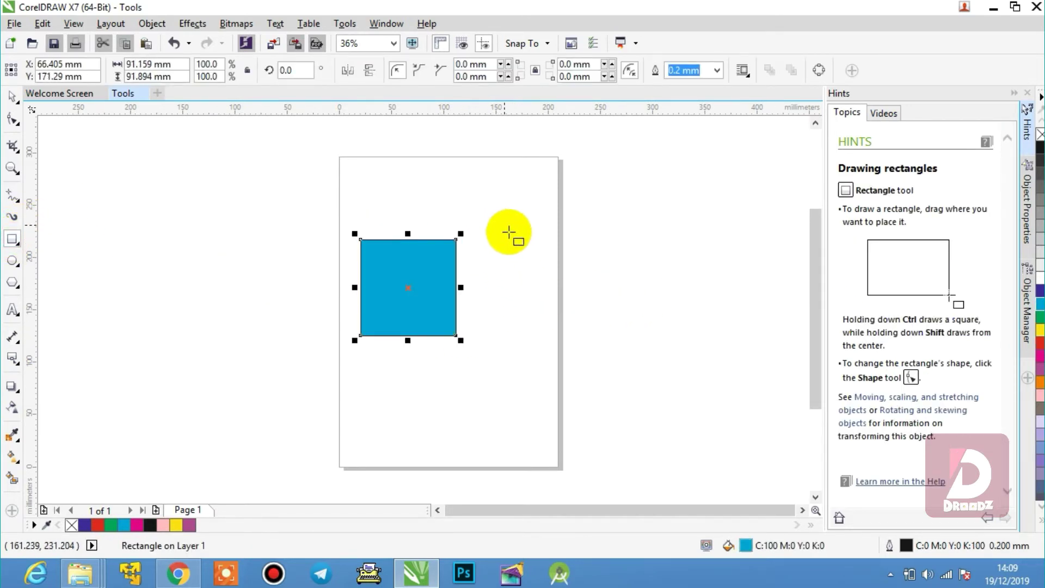
pyautogui.moveTo(512, 231); pyautogui.dragTo(619, 381)
pyautogui.click(1039, 304)
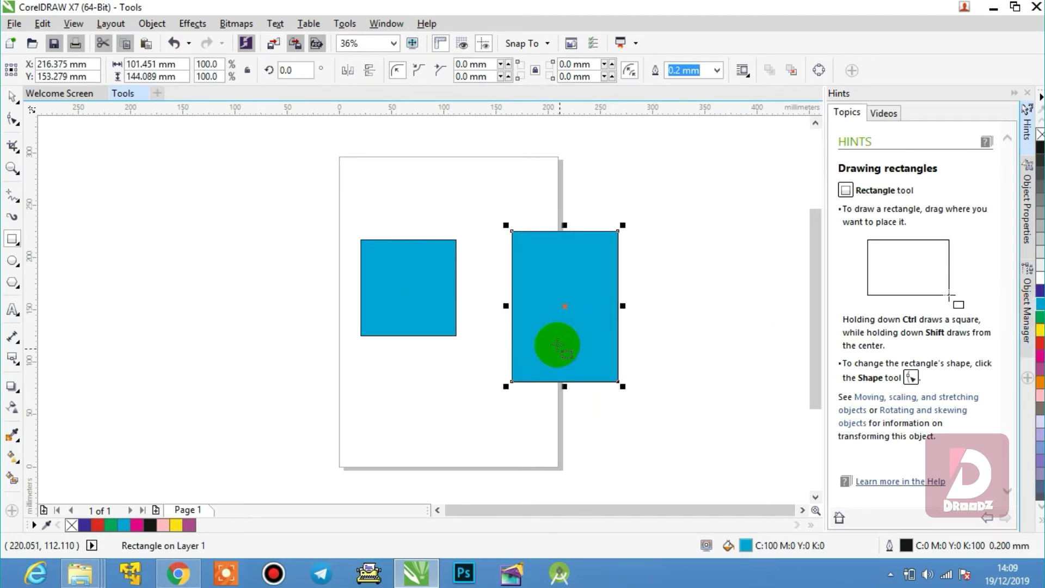
# - Draw a red-filled rectangle about 124 × 93 mm overlapping the tall rectangle's lower part, and recolour the left square magenta
pyautogui.moveTo(439, 354); pyautogui.dragTo(607, 450)
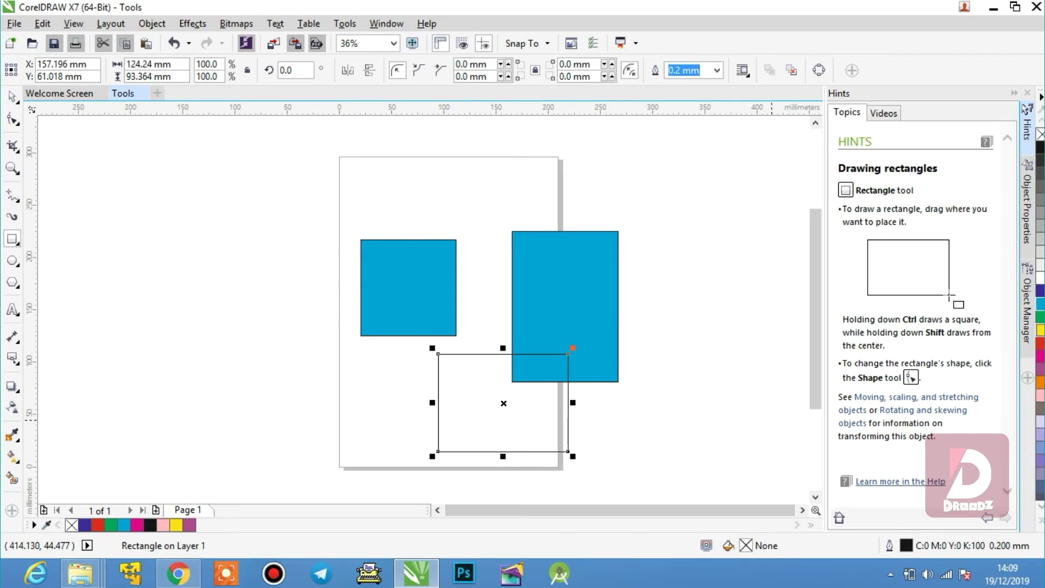
pyautogui.click(1040, 342)
pyautogui.click(16, 98)
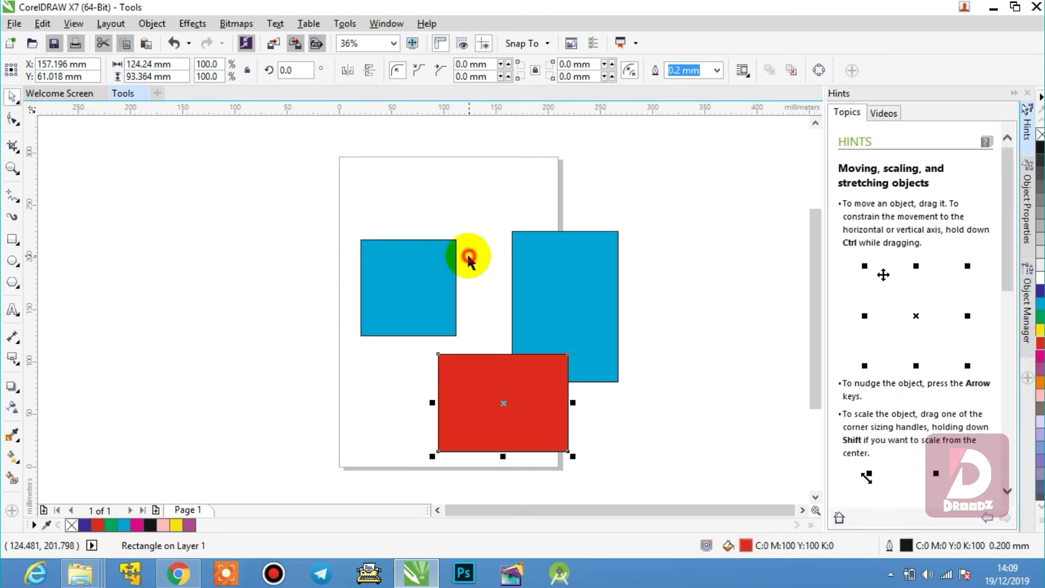
pyautogui.click(454, 253)
pyautogui.click(1040, 358)
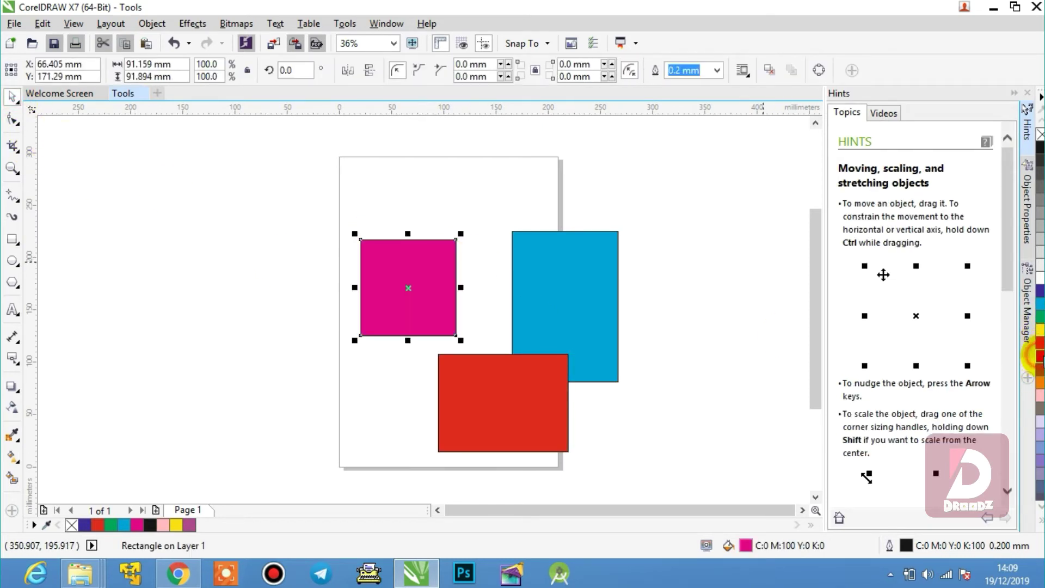
# - Add a vertical dimension from the red rectangle's bottom-right corner up to the cyan rectangle's bottom edge, placed right of the red rectangle
pyautogui.click(20, 342)
pyautogui.click(97, 354)
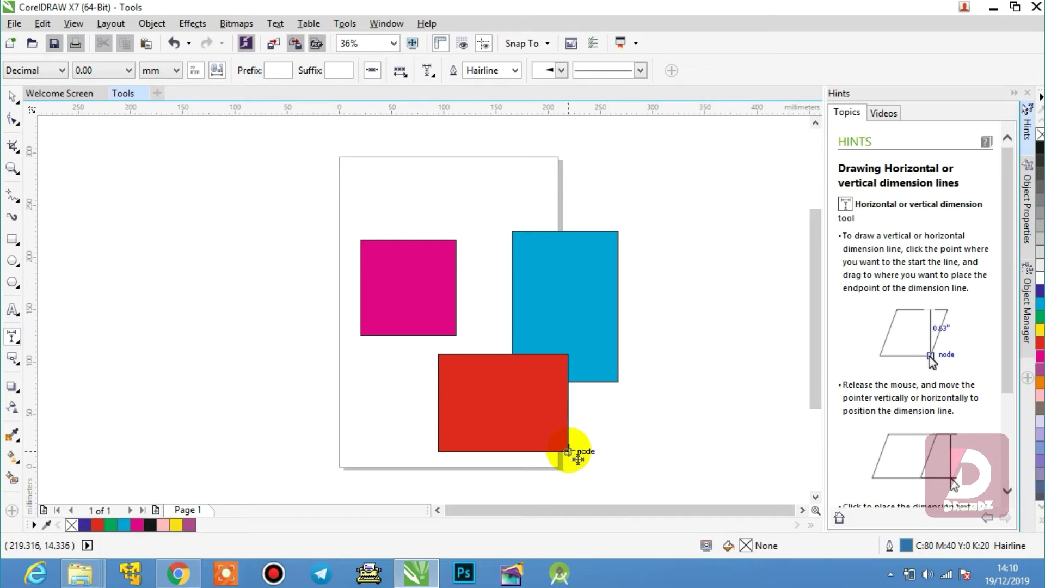
pyautogui.moveTo(567, 451); pyautogui.dragTo(571, 388)
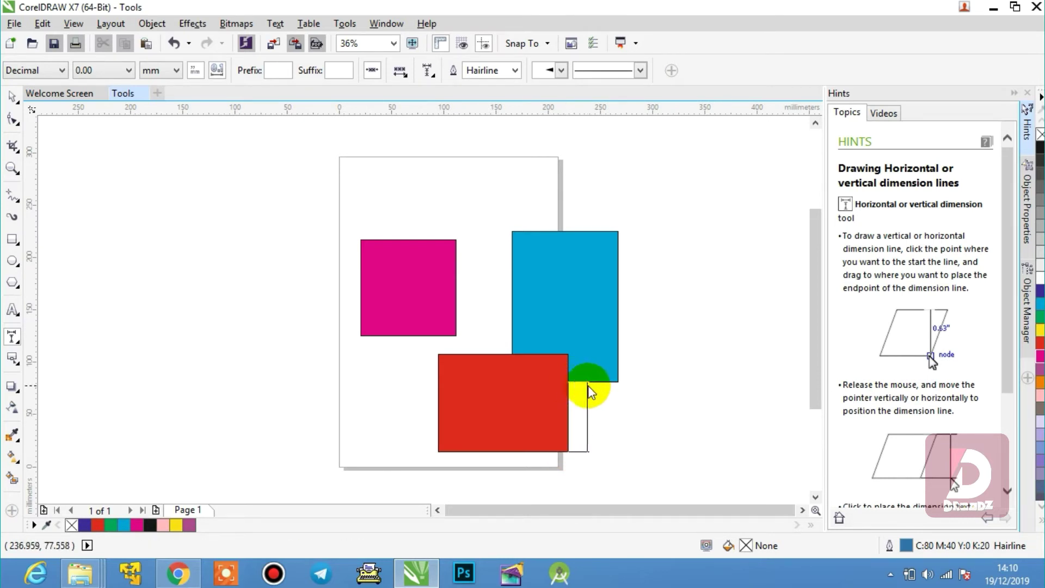
pyautogui.click(588, 386)
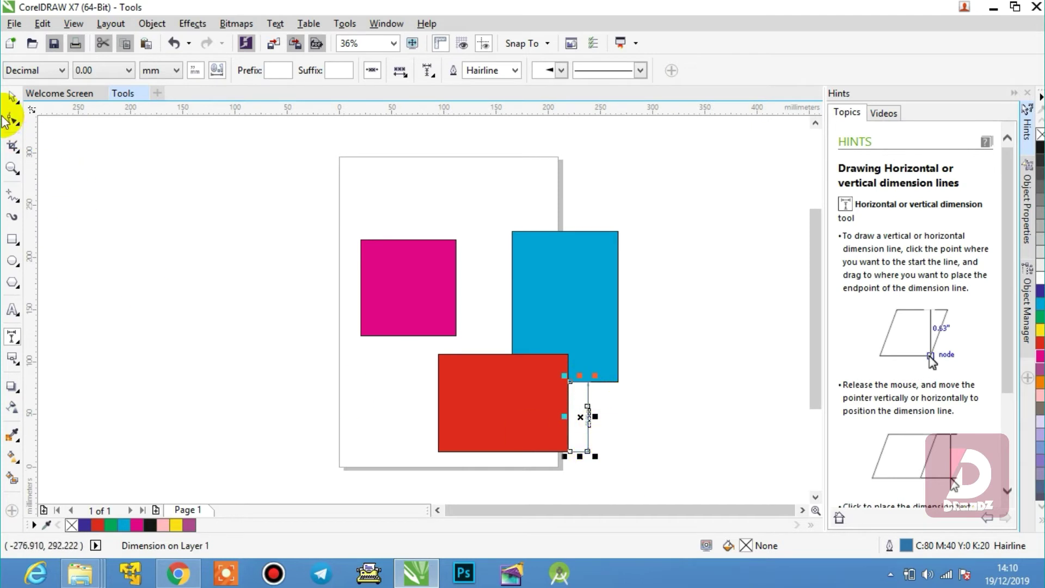
pyautogui.click(15, 97)
pyautogui.click(621, 427)
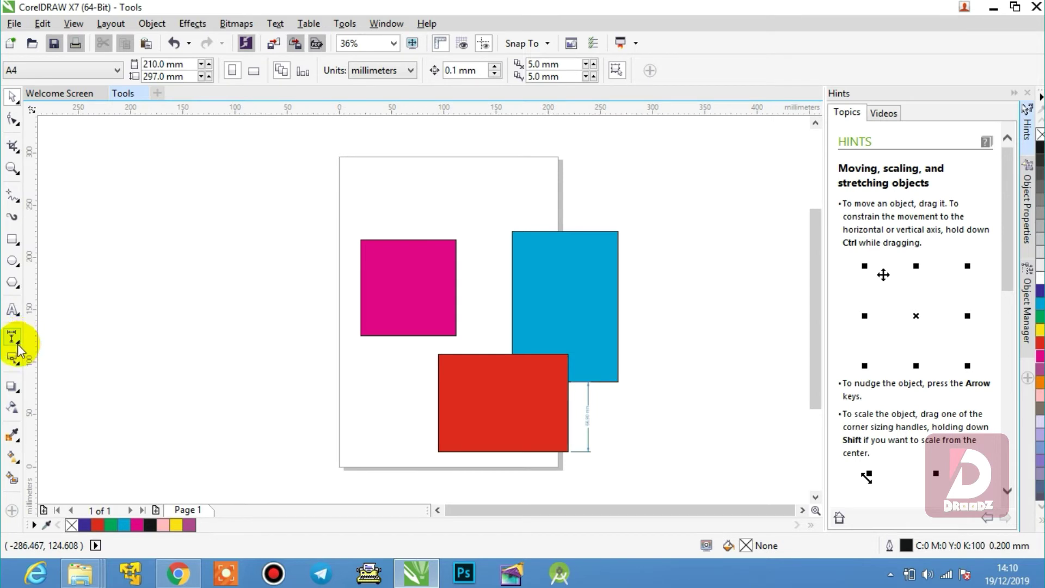
# - Delete all three rectangles and the vertical dimension from the page
pyautogui.click(19, 346)
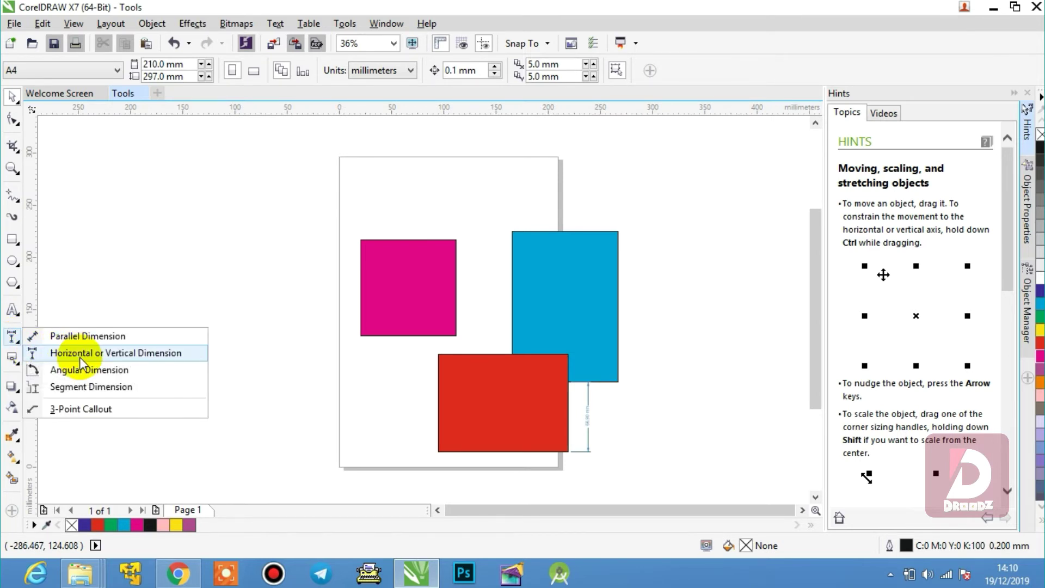
pyautogui.click(269, 333)
pyautogui.moveTo(257, 168); pyautogui.dragTo(671, 483)
pyautogui.press('Delete')
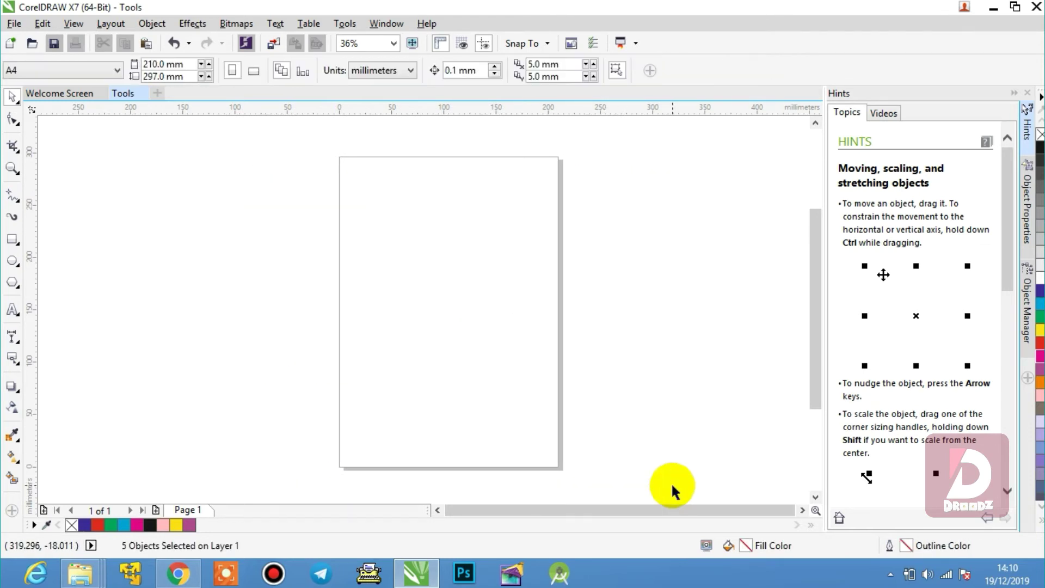
# - Draw a green-filled rectangle about 158 × 124 mm in the middle of the page and convert it to curves
pyautogui.click(12, 239)
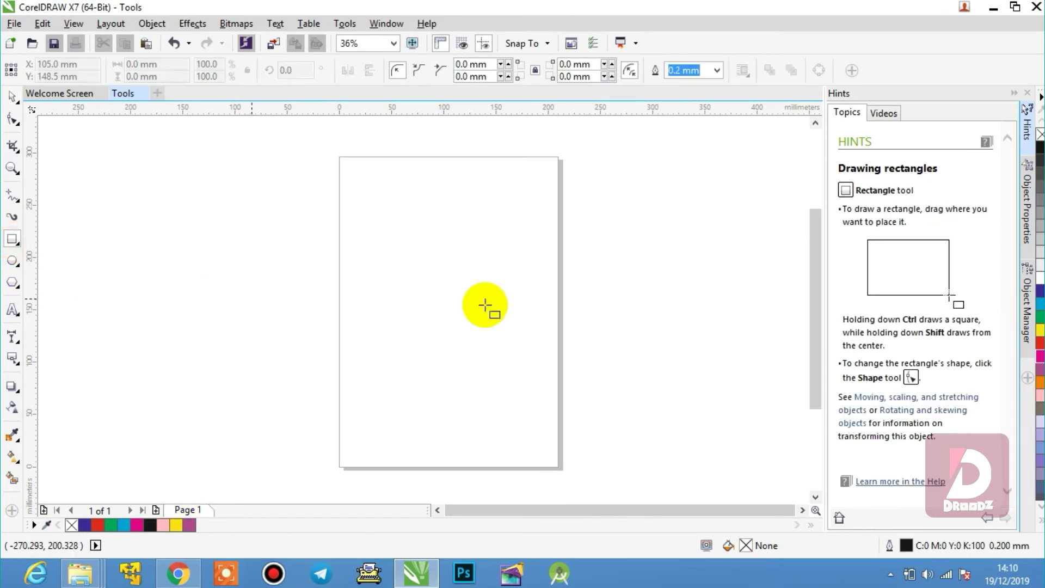
pyautogui.moveTo(369, 241); pyautogui.dragTo(535, 371)
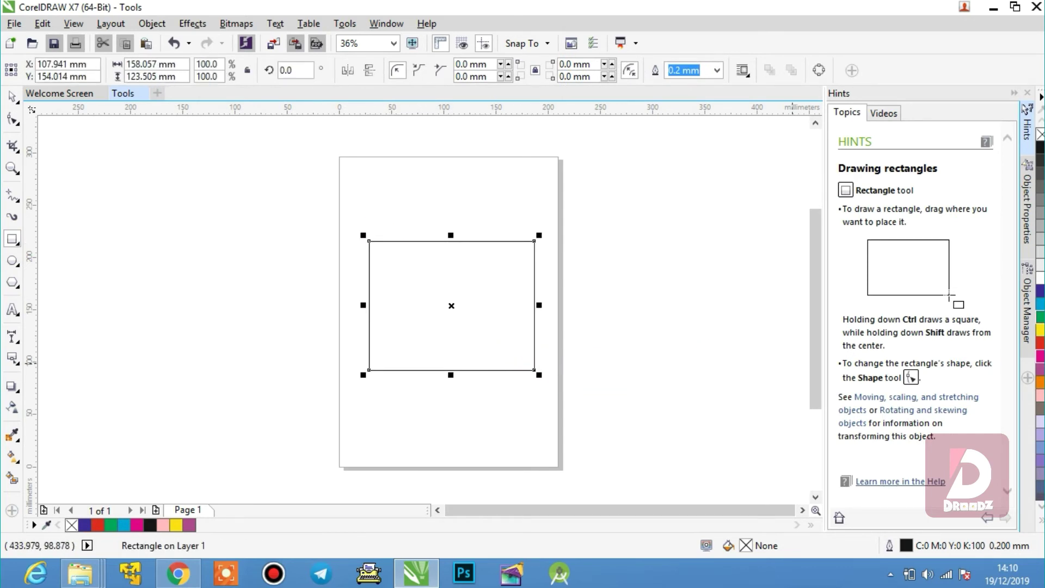
pyautogui.click(1040, 316)
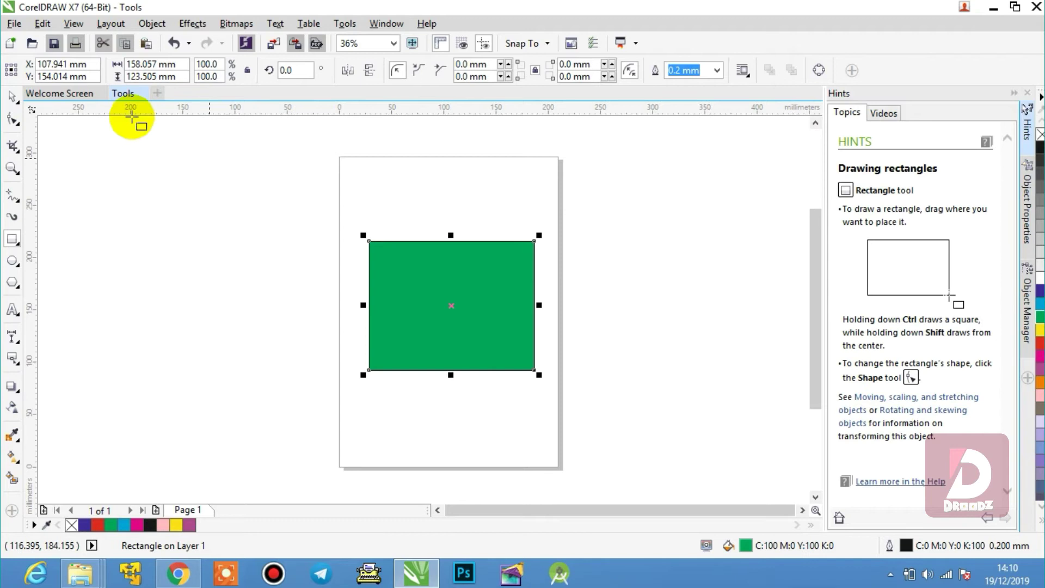
pyautogui.click(13, 100)
pyautogui.rightClick(468, 268)
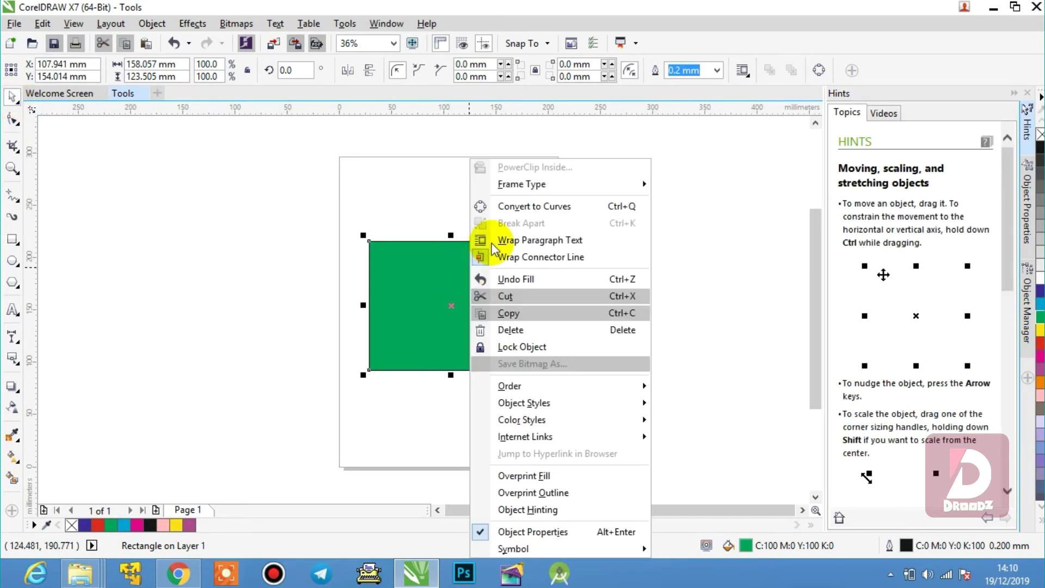
pyautogui.click(536, 207)
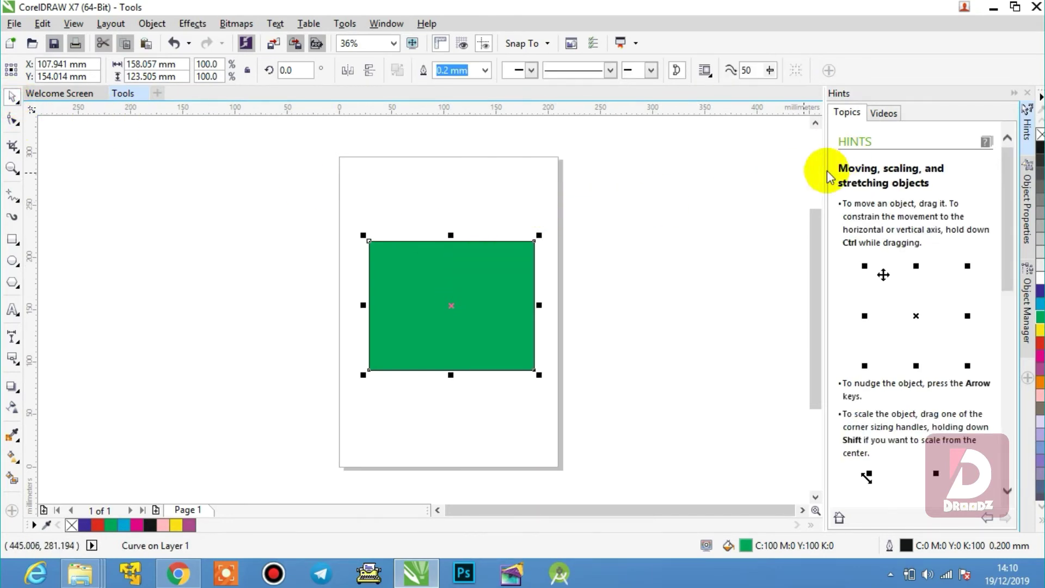
# - Reshape the green rectangle into a right triangle by moving its upper-right node onto the diagonal between the two neighbouring corners
pyautogui.click(13, 118)
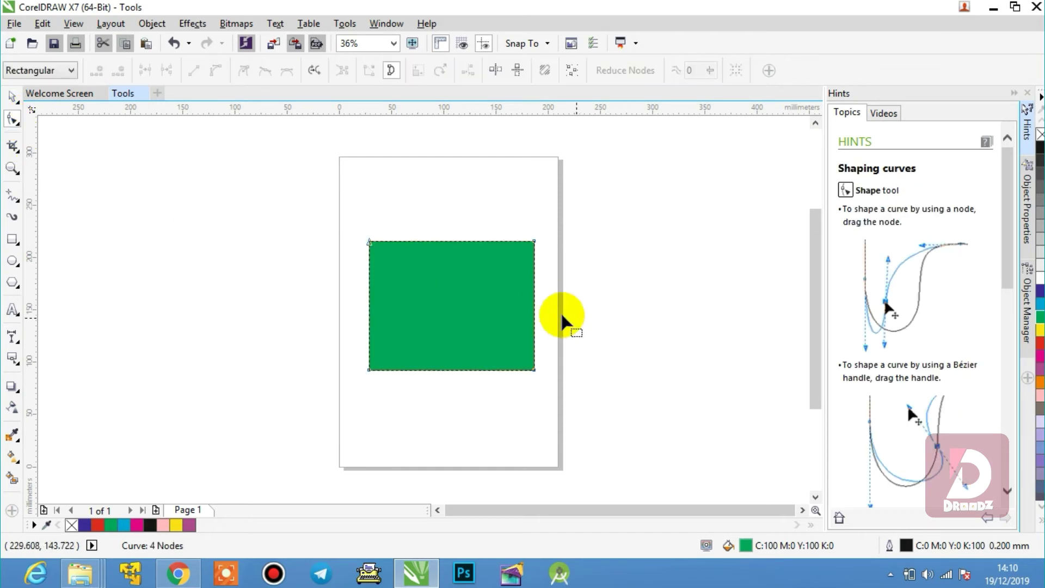
pyautogui.moveTo(508, 264); pyautogui.dragTo(461, 306)
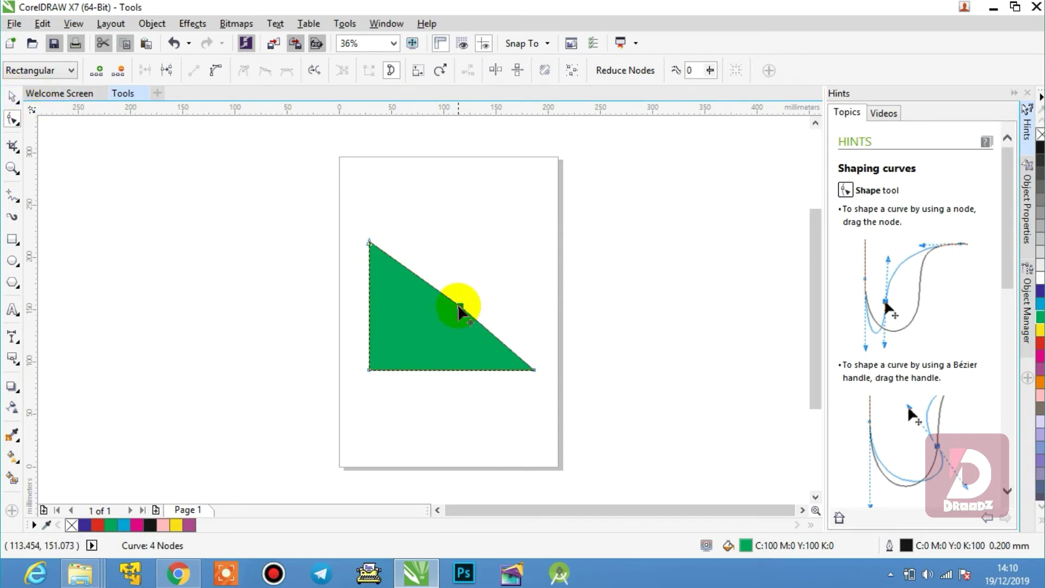
pyautogui.moveTo(460, 307); pyautogui.dragTo(459, 311)
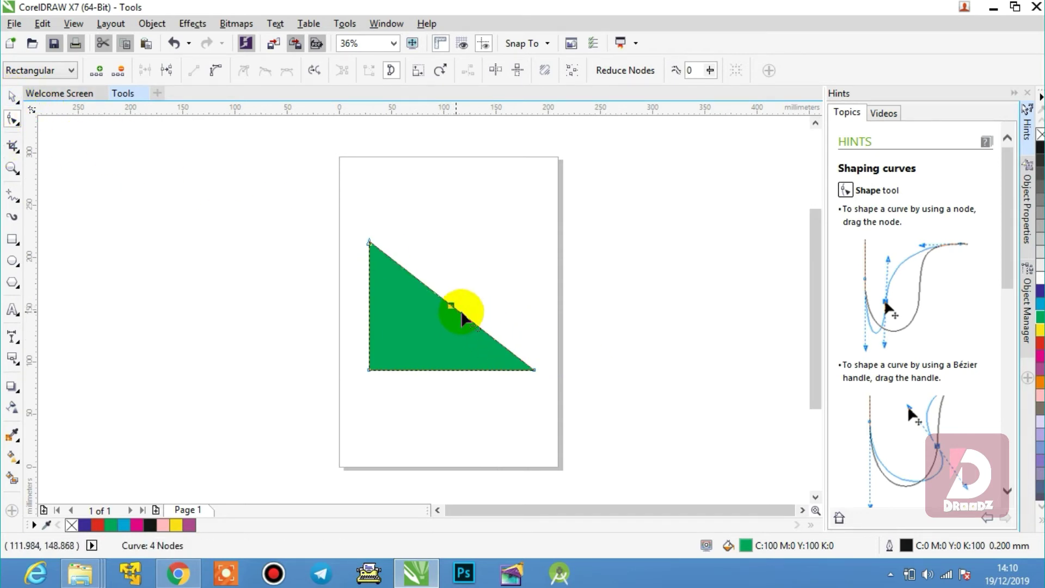
pyautogui.click(13, 98)
pyautogui.click(275, 313)
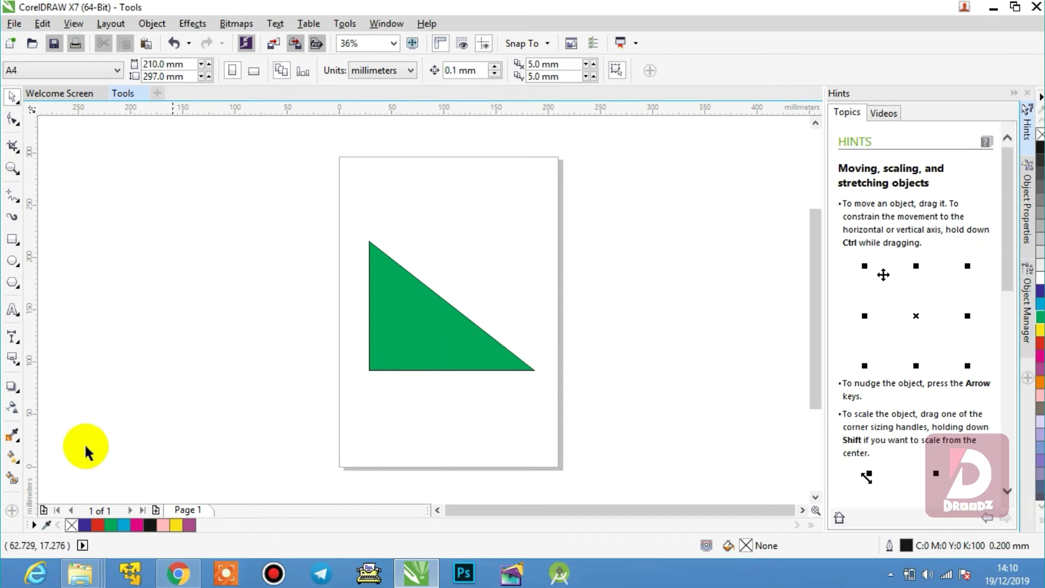
# - Add an angular dimension at the triangle's lower-left corner, from the base to the vertical side, with its arc at the vertical side's midpoint
pyautogui.click(17, 343)
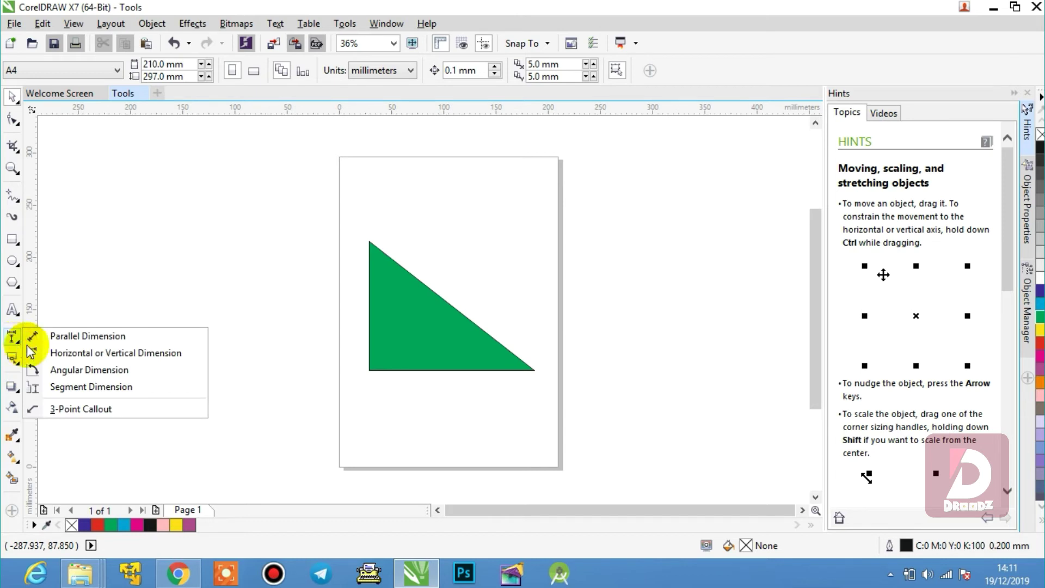
pyautogui.click(65, 370)
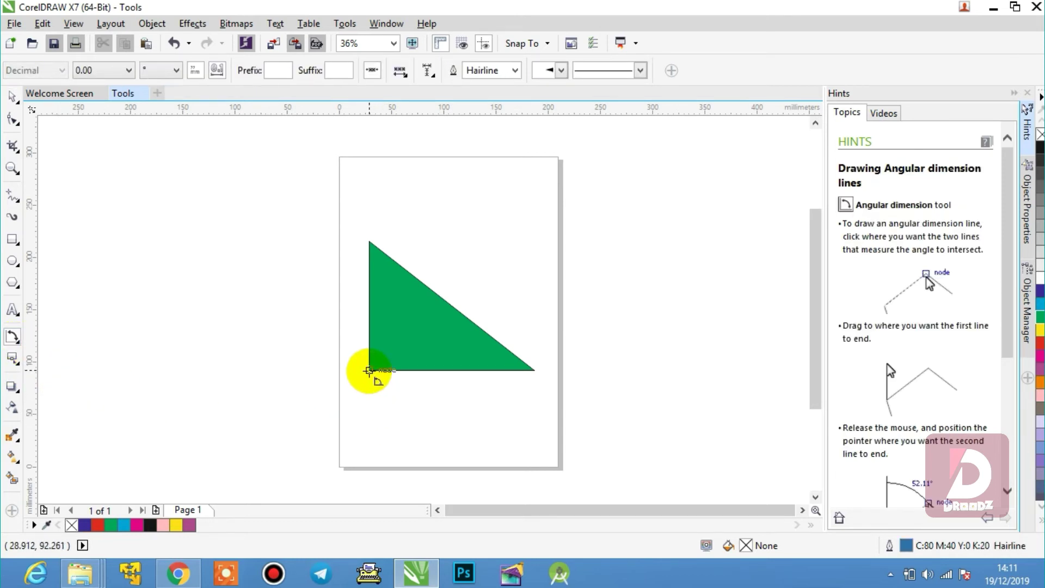
pyautogui.moveTo(369, 371); pyautogui.dragTo(434, 372)
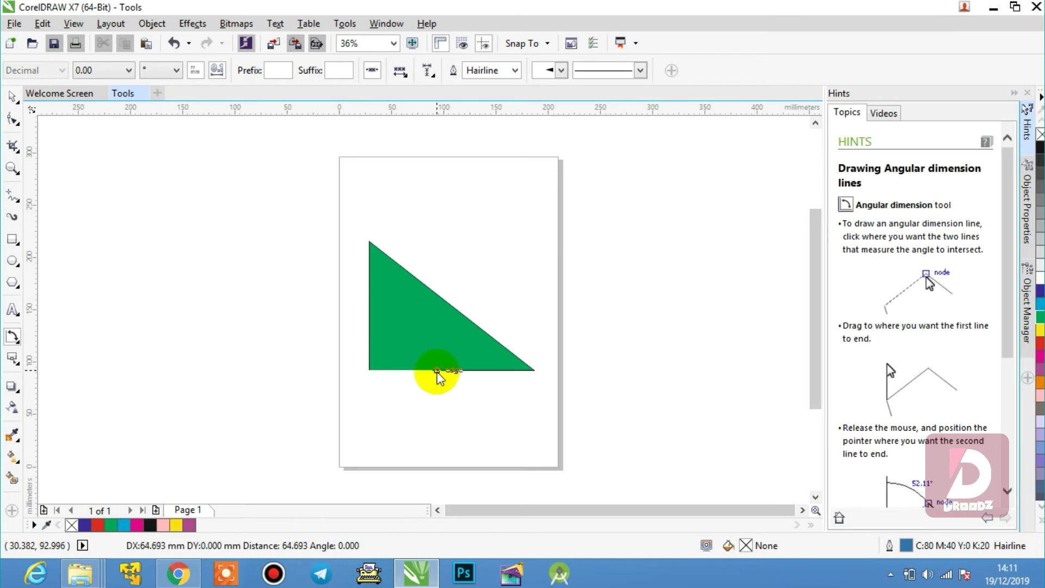
pyautogui.moveTo(437, 371); pyautogui.dragTo(440, 371)
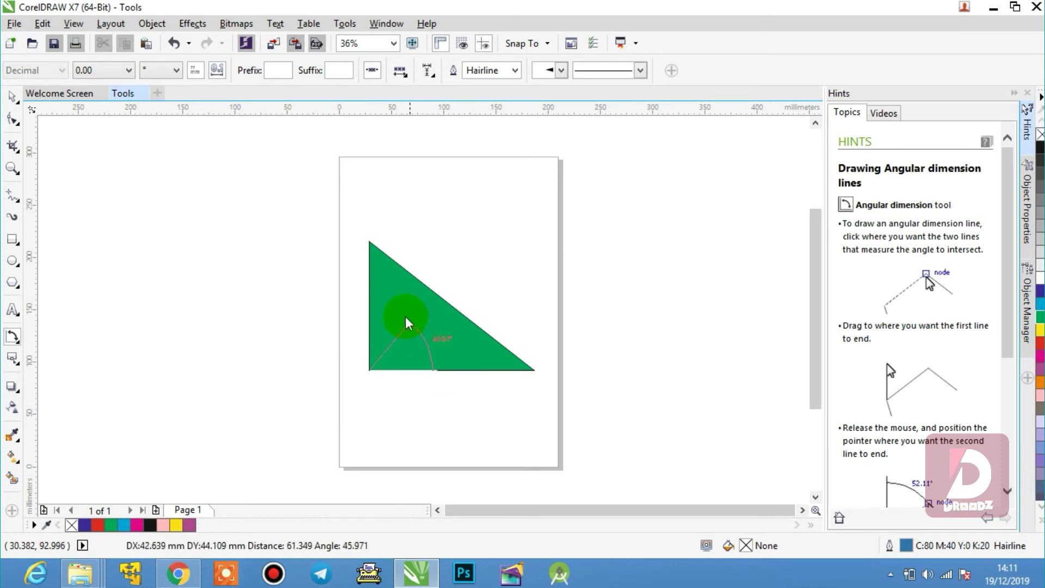
pyautogui.click(368, 298)
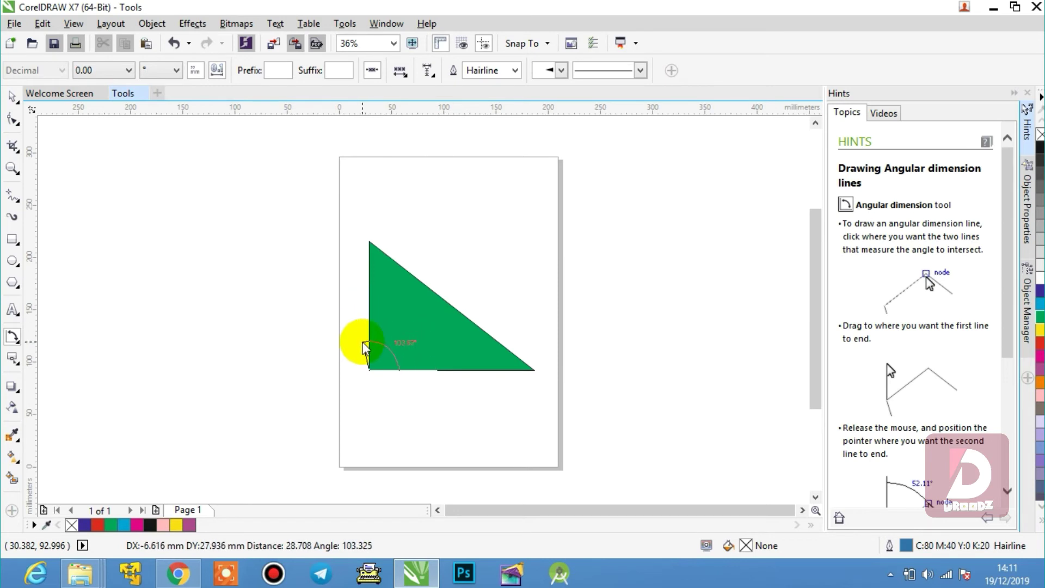
pyautogui.click(369, 283)
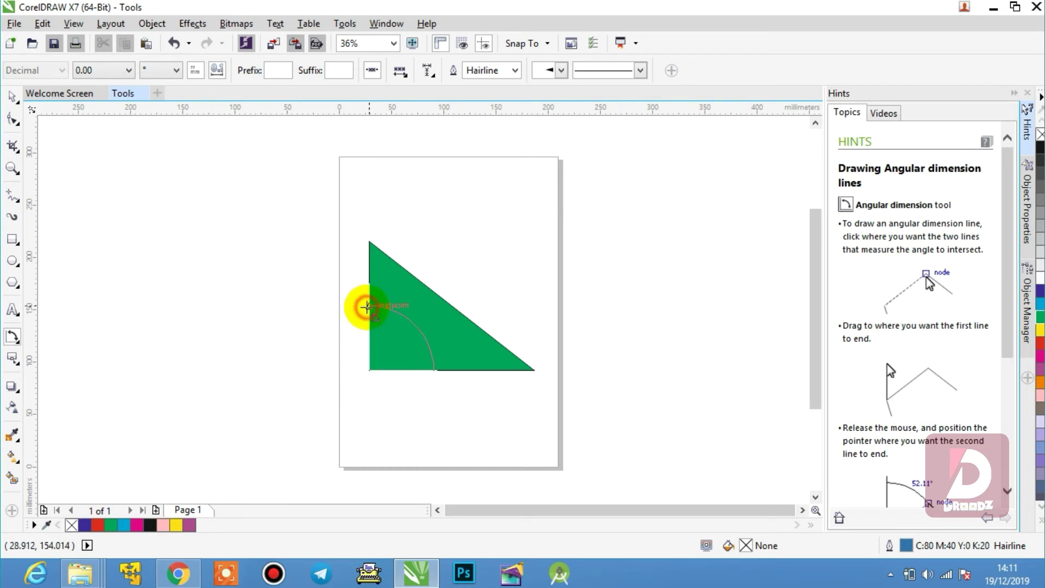
pyautogui.click(366, 307)
pyautogui.click(12, 96)
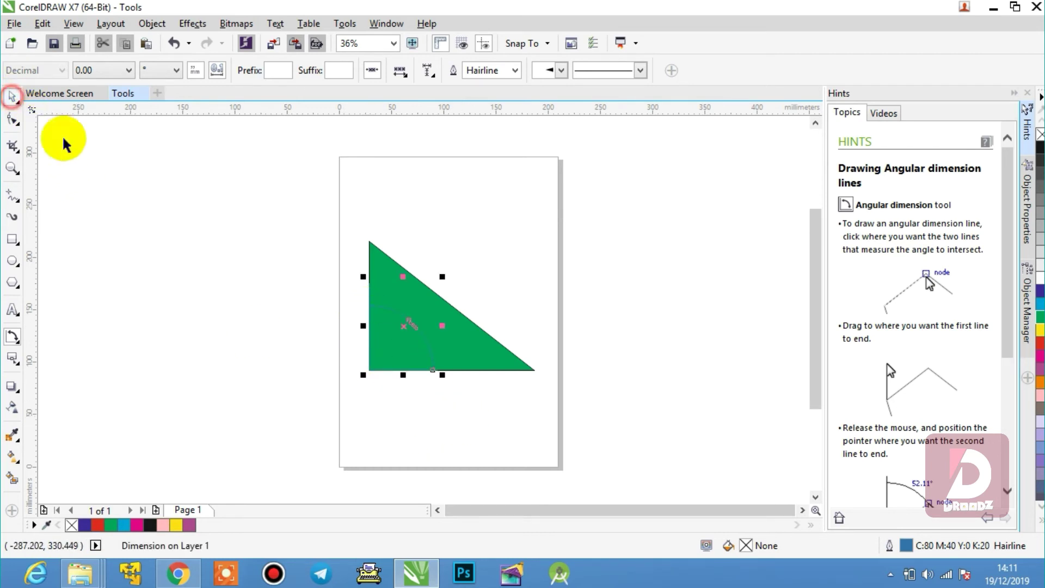
pyautogui.click(269, 275)
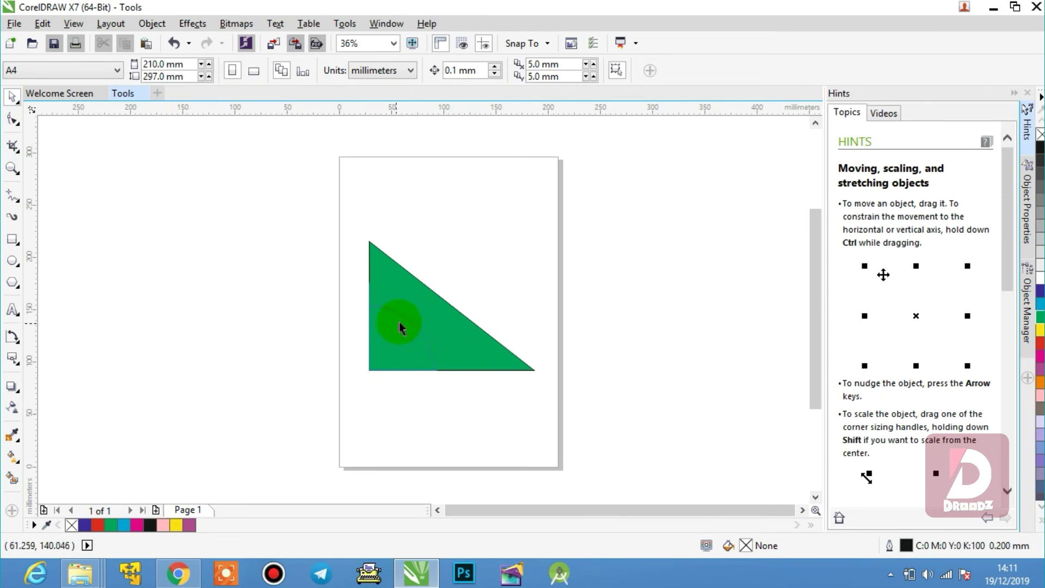
# - Delete the green triangle together with its angular dimension
pyautogui.click(487, 384)
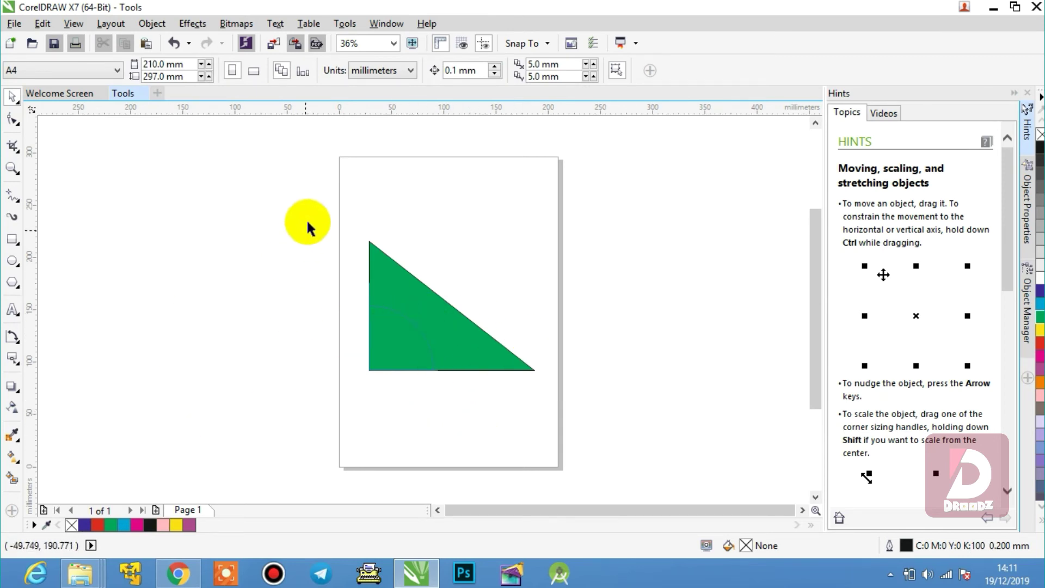
pyautogui.moveTo(289, 185); pyautogui.dragTo(588, 429)
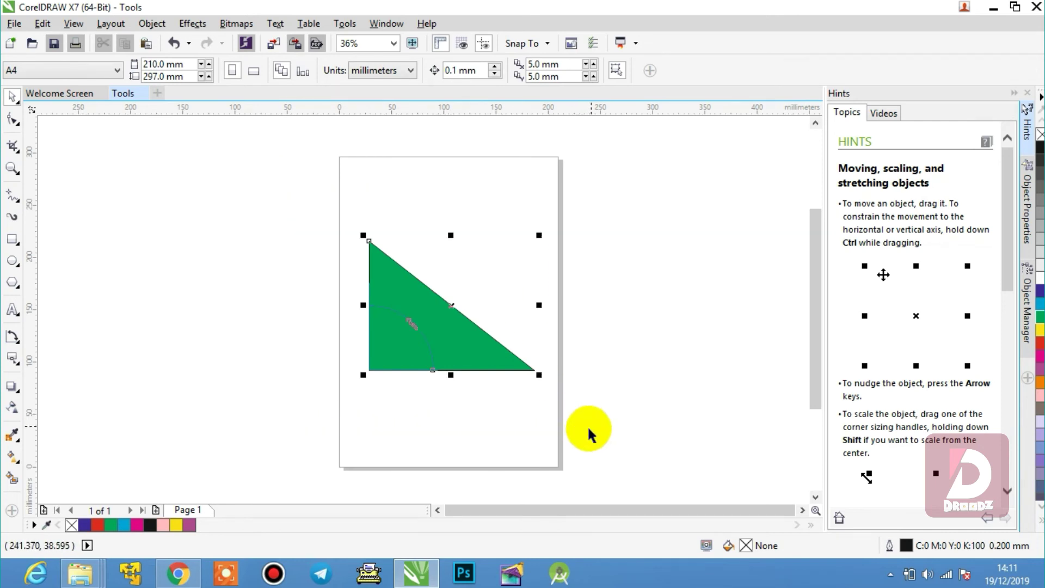
pyautogui.press('Delete')
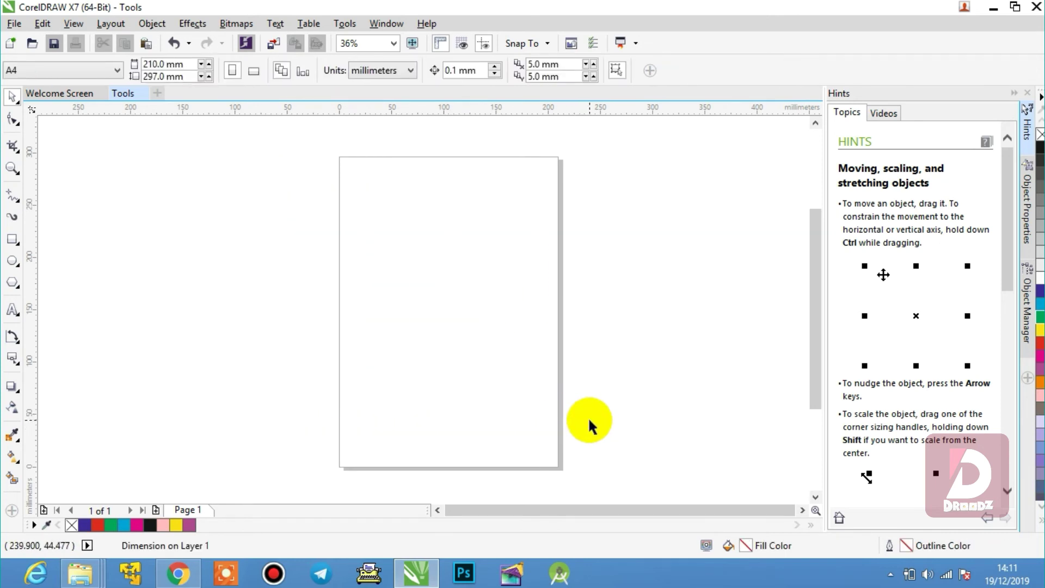
# - Draw a blue-filled square and a green-filled rectangle about 88 × 164 mm overlapping the square's right side
pyautogui.click(12, 239)
pyautogui.moveTo(357, 228); pyautogui.dragTo(448, 319)
pyautogui.click(1039, 291)
pyautogui.moveTo(424, 196); pyautogui.dragTo(517, 367)
pyautogui.click(1039, 316)
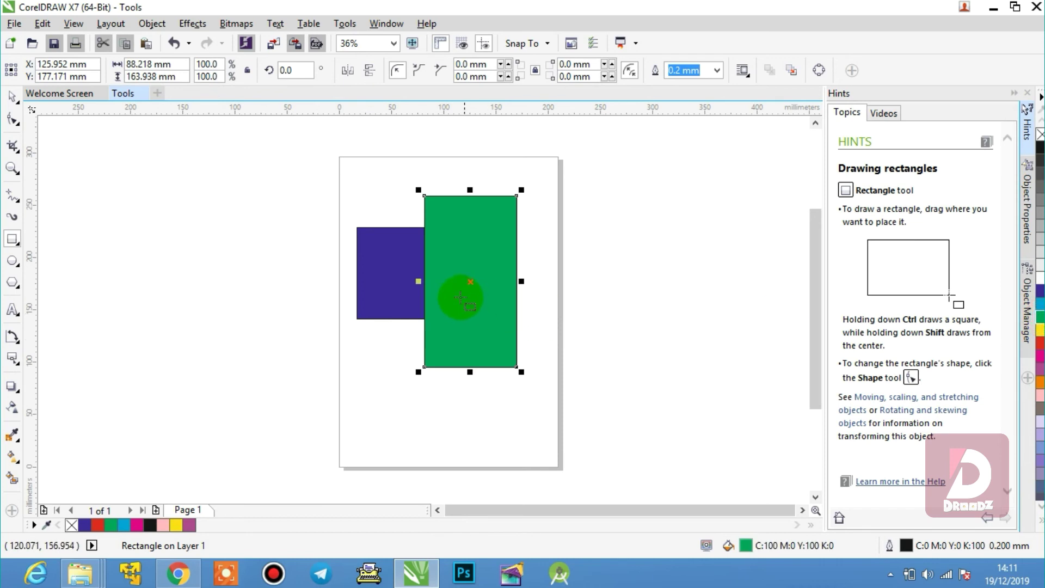
# - Add three overlapping filled rectangles: magenta about 123 × 101 mm, purple about 88 × 131 mm, and orange about 171 × 99 mm
pyautogui.moveTo(461, 298); pyautogui.dragTo(590, 404)
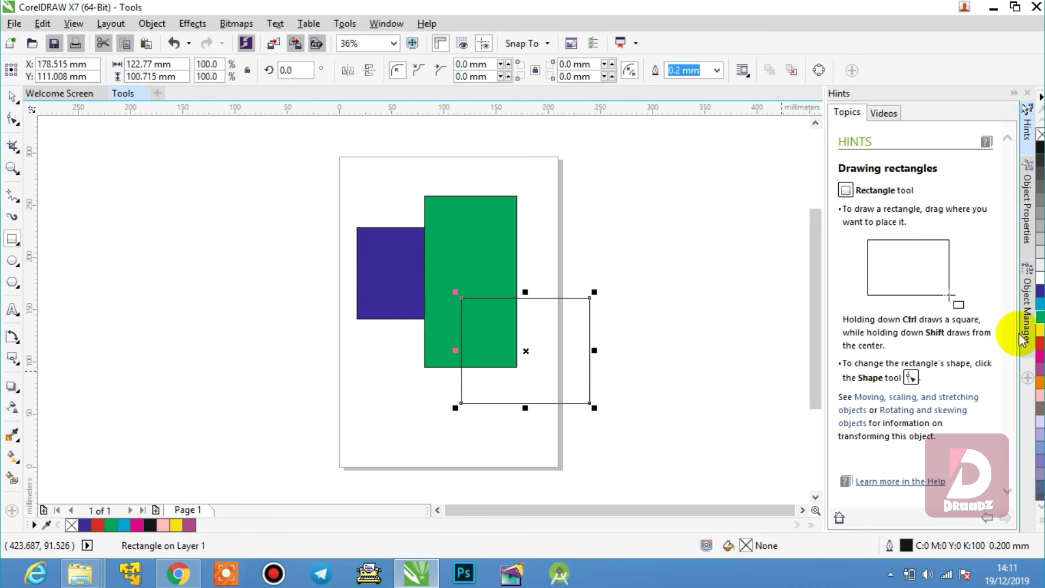
pyautogui.click(1039, 354)
pyautogui.moveTo(556, 235); pyautogui.dragTo(649, 372)
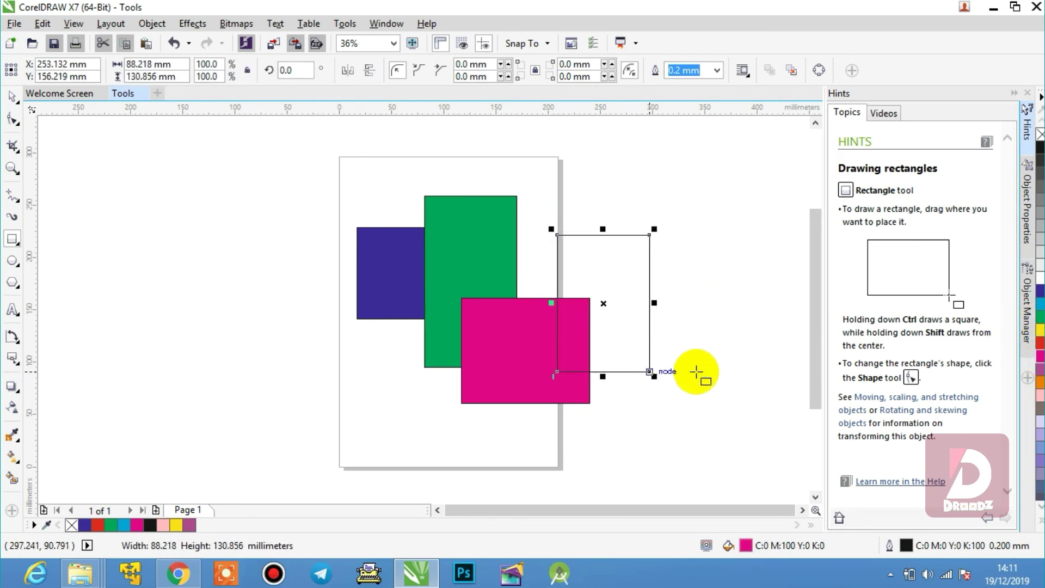
pyautogui.click(1038, 376)
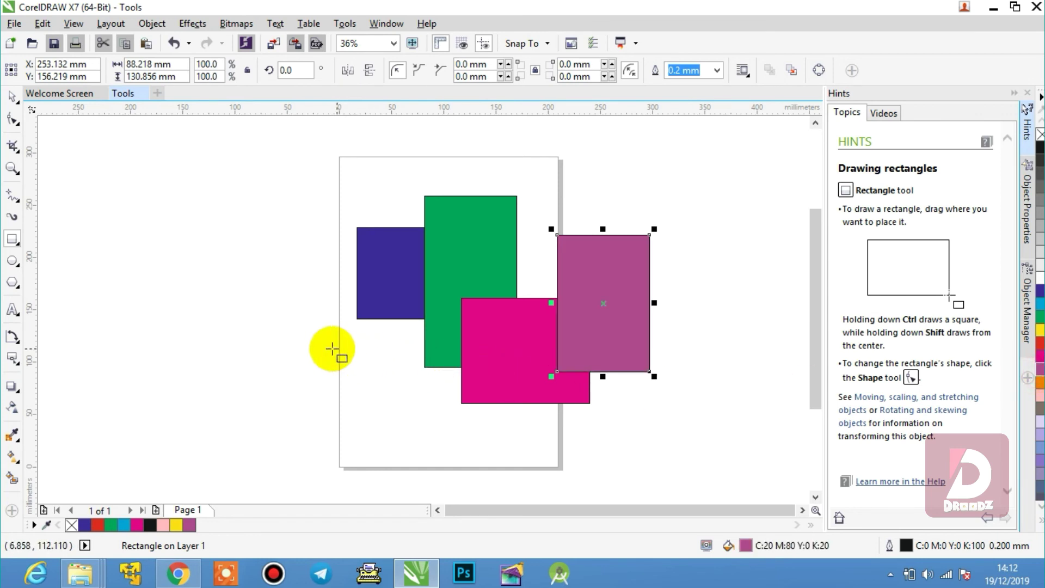
pyautogui.moveTo(333, 348); pyautogui.dragTo(510, 451)
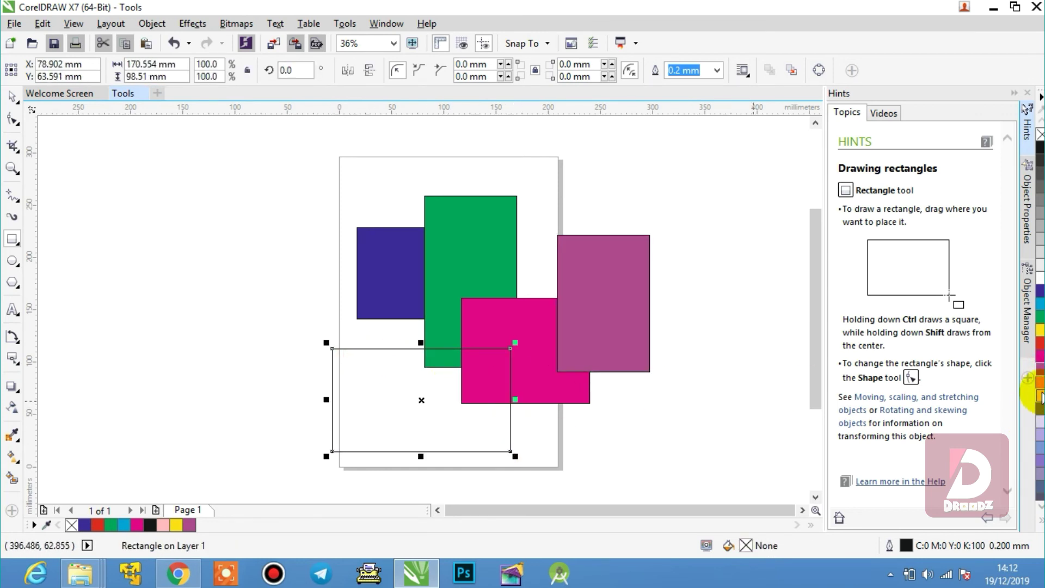
pyautogui.click(1036, 387)
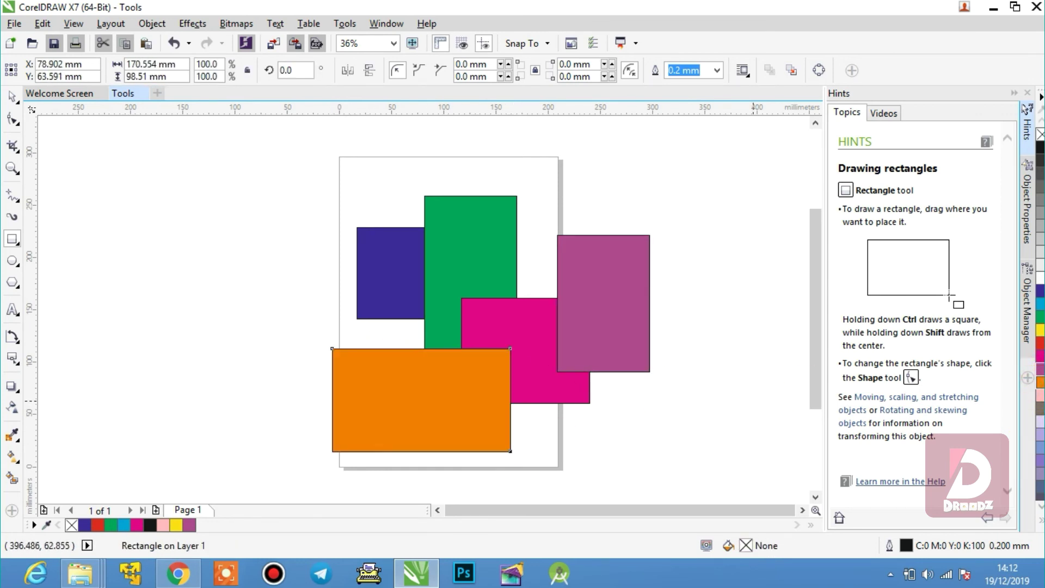
# - Weld all five overlapping rectangles into a single stepped shape
pyautogui.click(12, 97)
pyautogui.moveTo(252, 166); pyautogui.dragTo(692, 462)
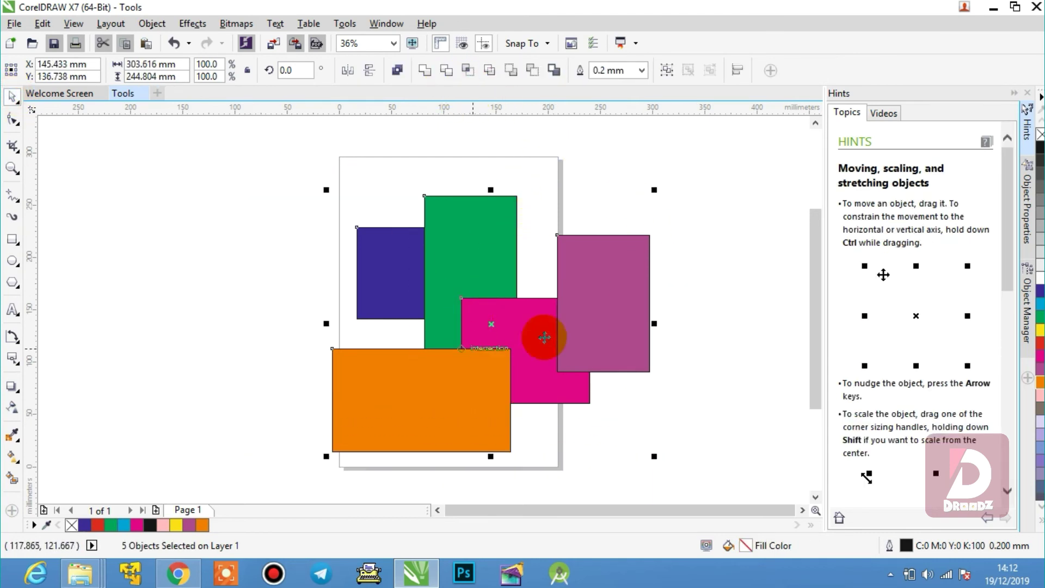
pyautogui.click(424, 71)
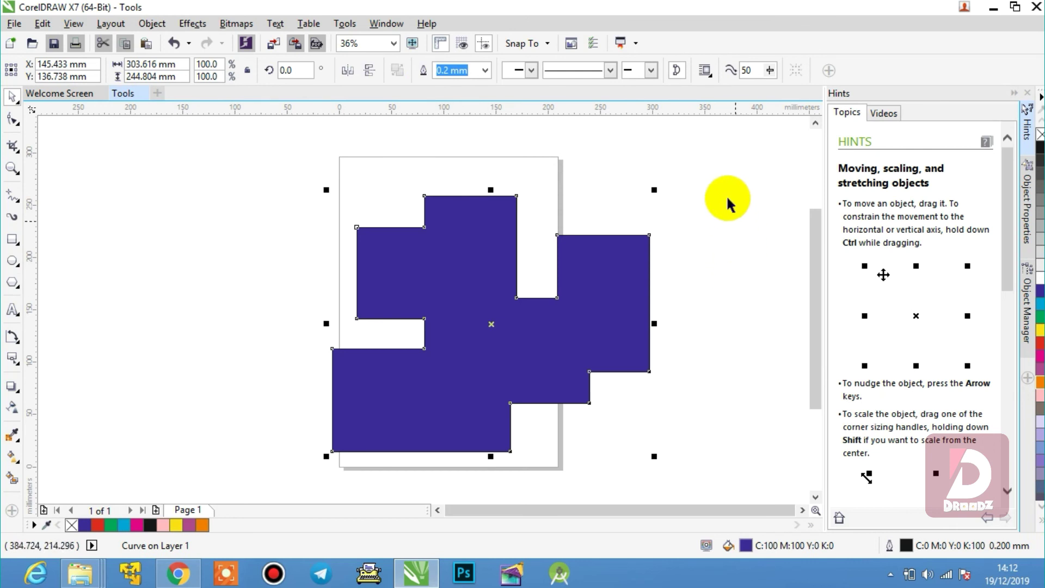
pyautogui.click(695, 172)
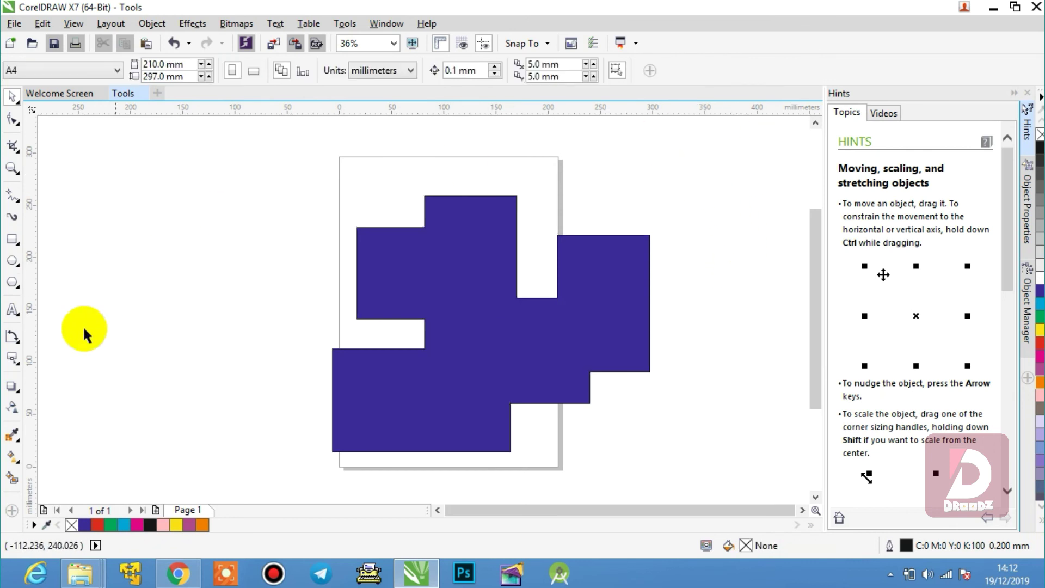
# - Add a vertical segment dimension spanning the upper block's left-edge nodes down to the lower block's top edge, placed along the right block's left edge
pyautogui.click(17, 343)
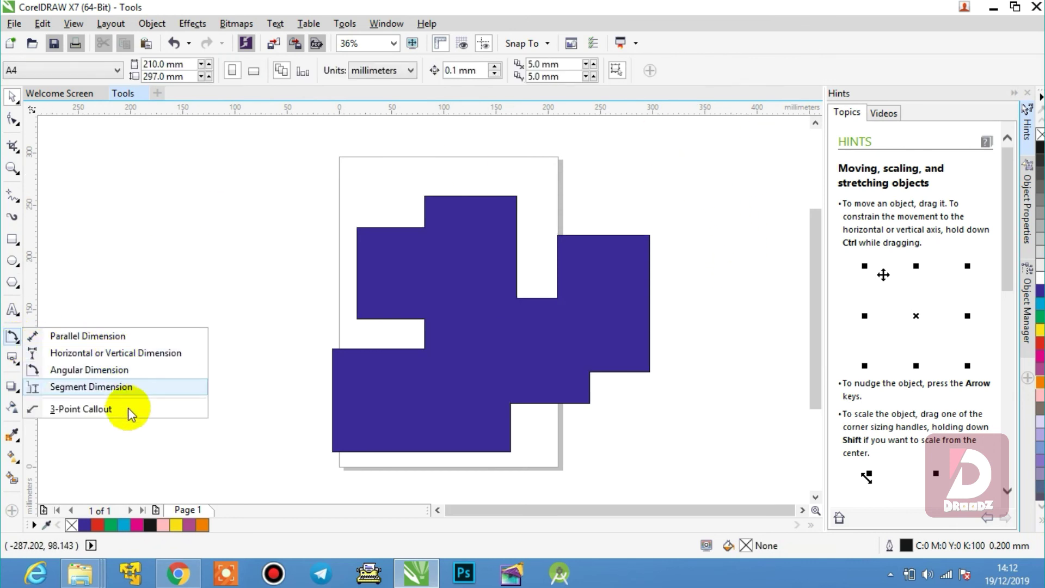
pyautogui.click(110, 387)
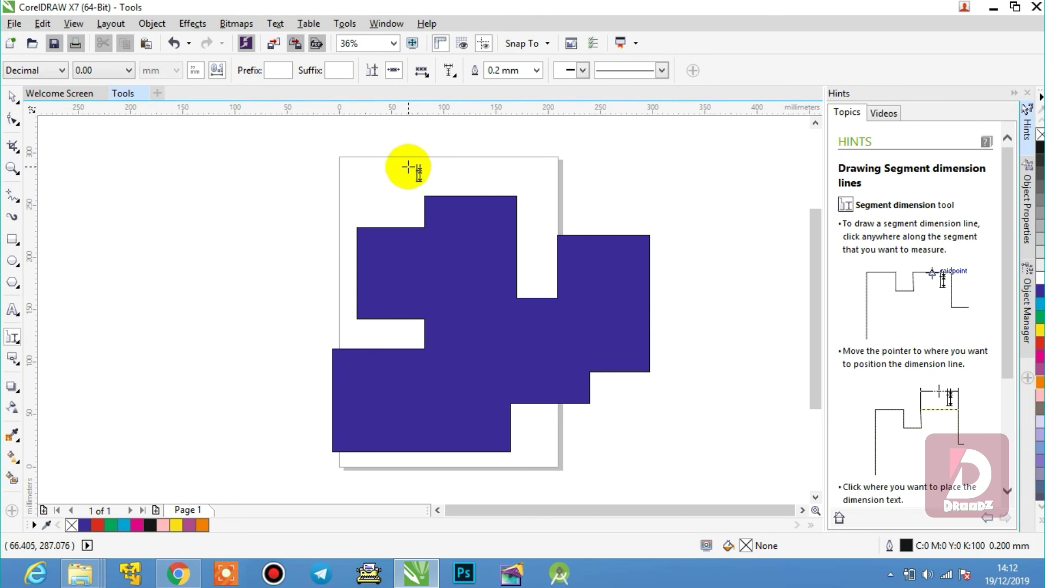
pyautogui.moveTo(406, 171); pyautogui.dragTo(429, 258)
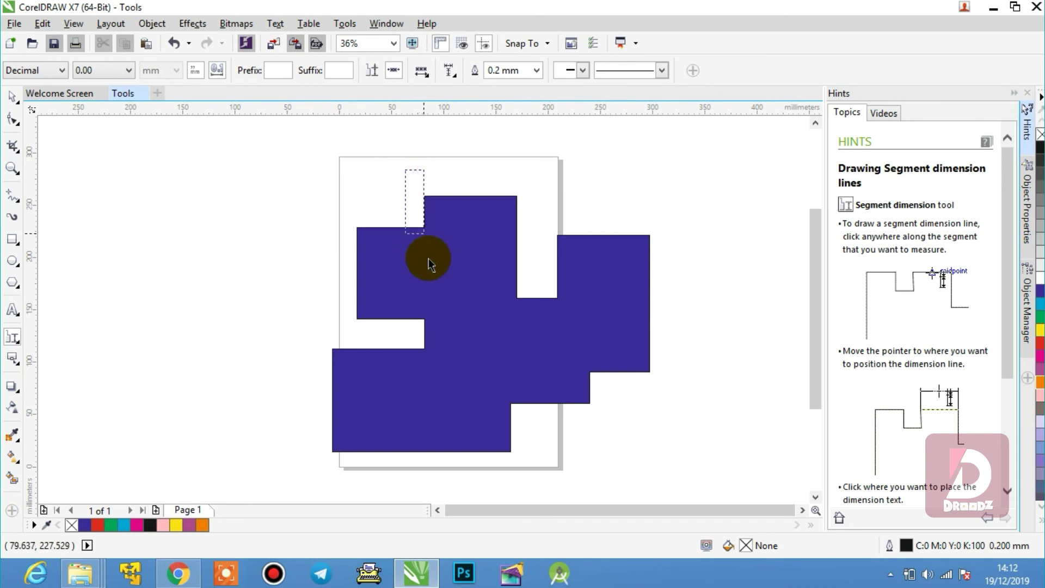
pyautogui.moveTo(477, 409); pyautogui.dragTo(496, 406)
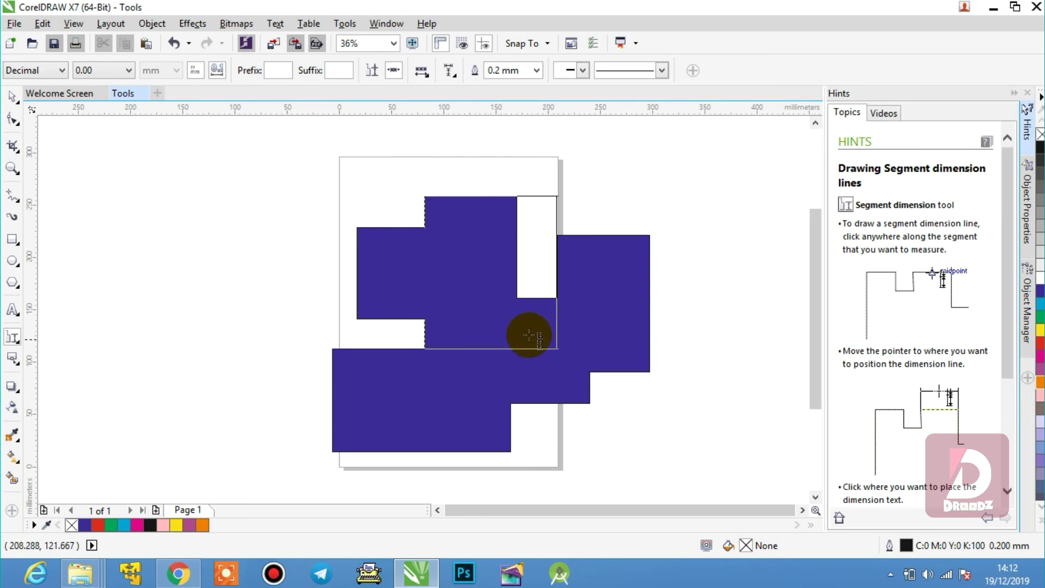
pyautogui.click(557, 332)
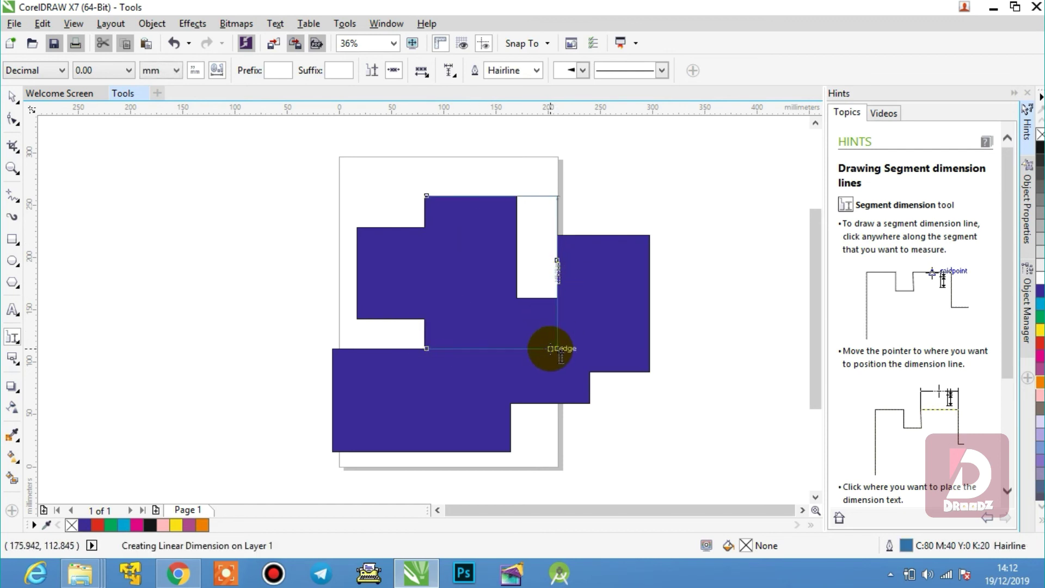